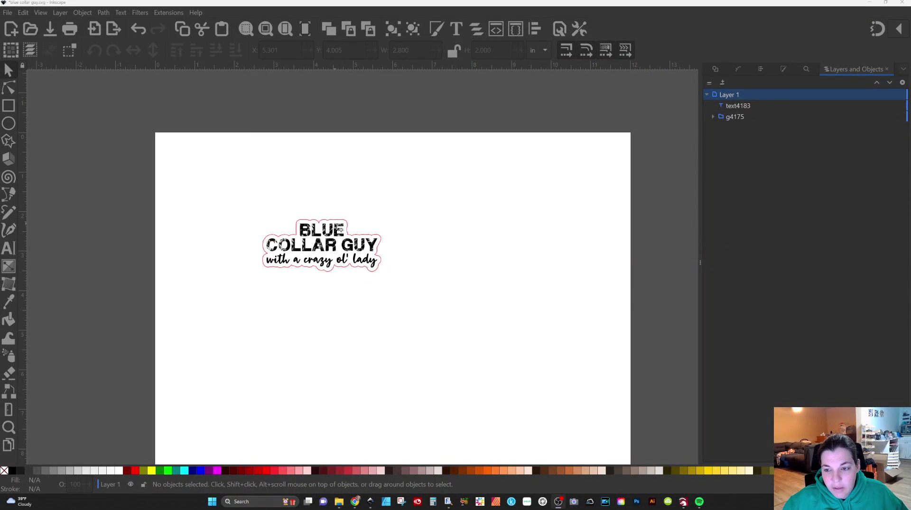
- Narrow the Layers and Objects panel so the Blue Collar Guy design's canvas is wider
scroll(334, 230, up, 3)
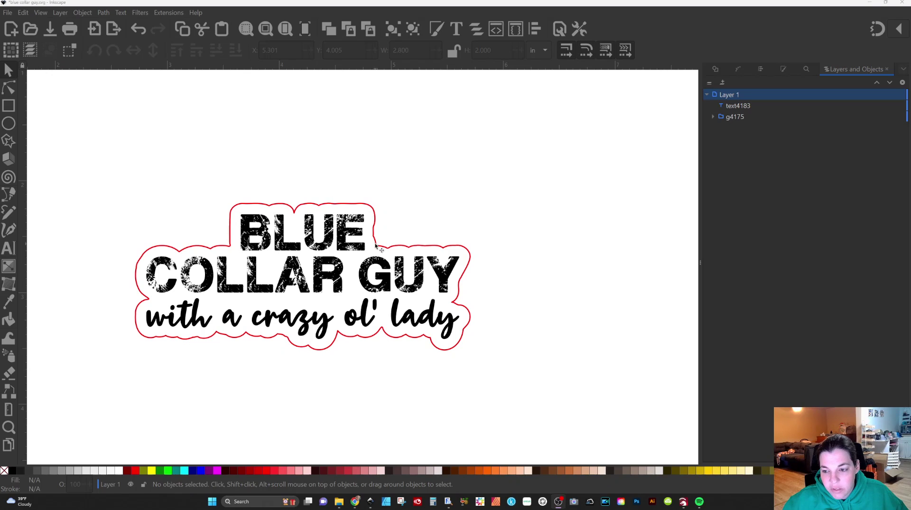
scroll(381, 250, down, 3)
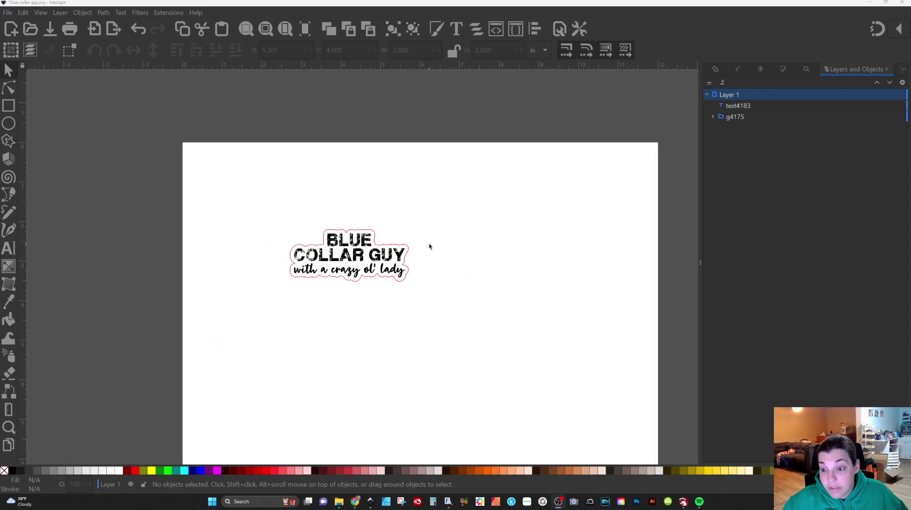
click(429, 246)
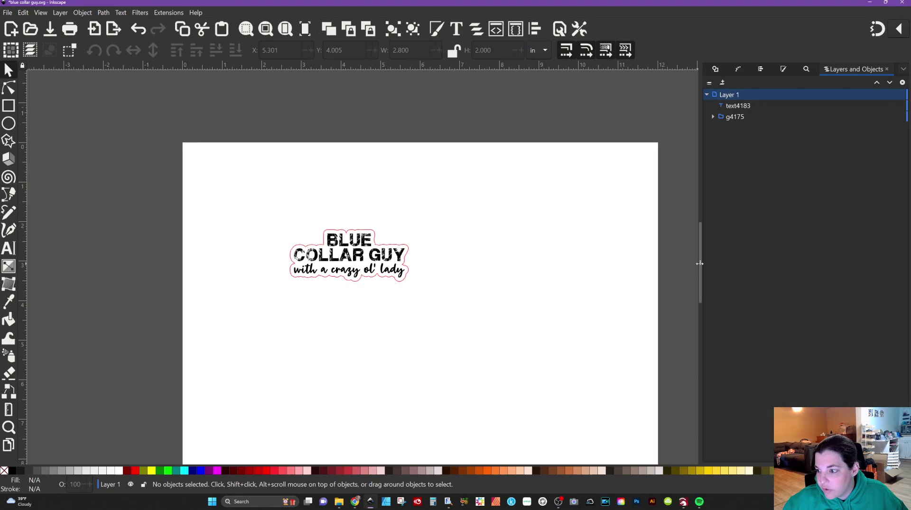
drag(704, 266, 754, 263)
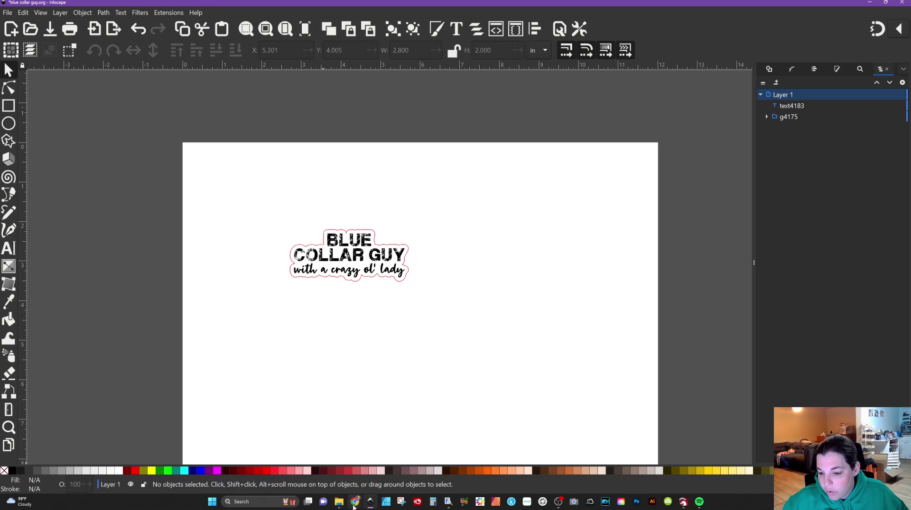
- Close the OneDrive tab in Chrome and return to the 'rawhide leatherette sheet' image results
mouse_move(354, 506)
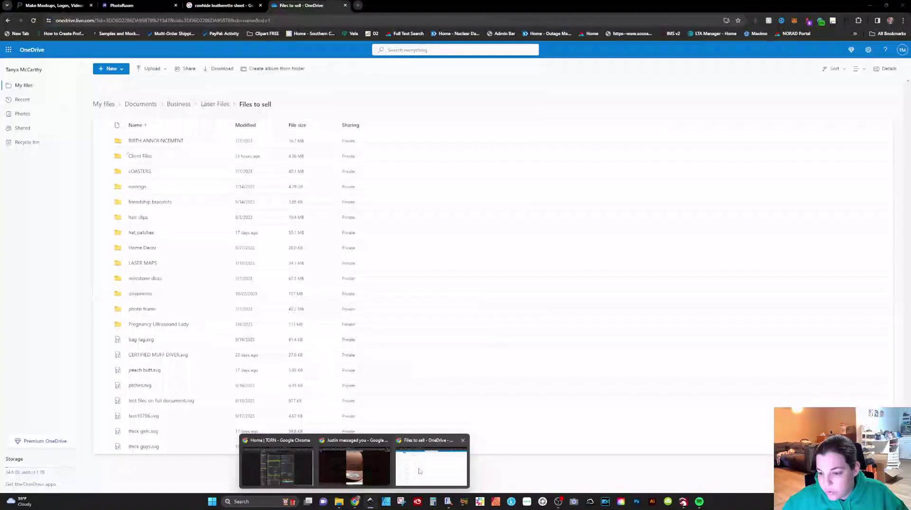
click(419, 472)
click(344, 5)
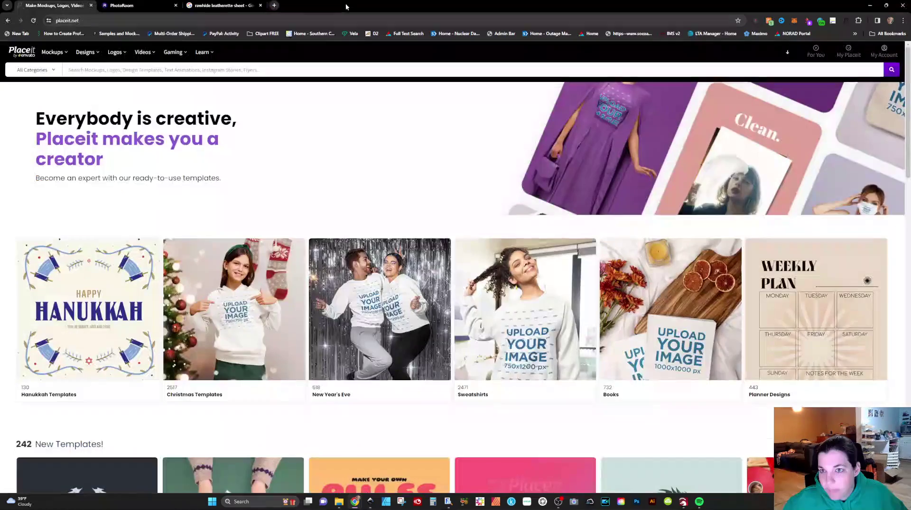
click(223, 5)
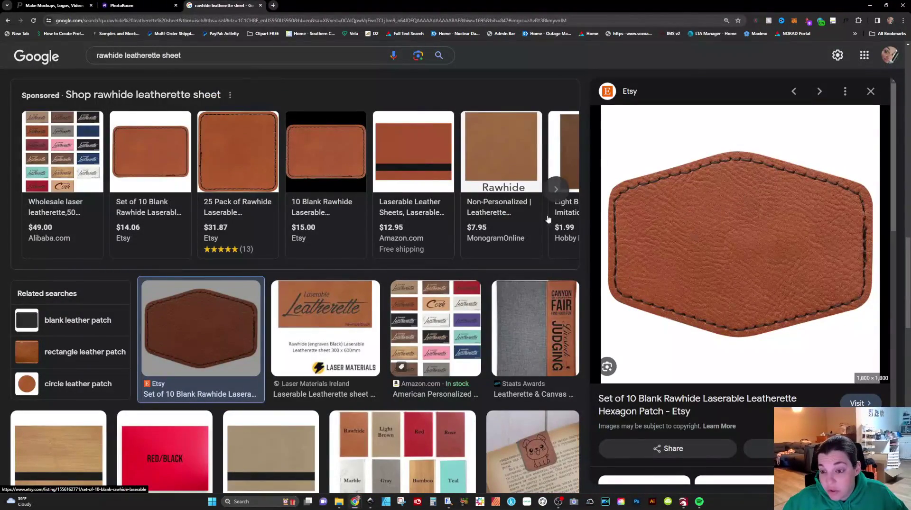
scroll(262, 229, up, 3)
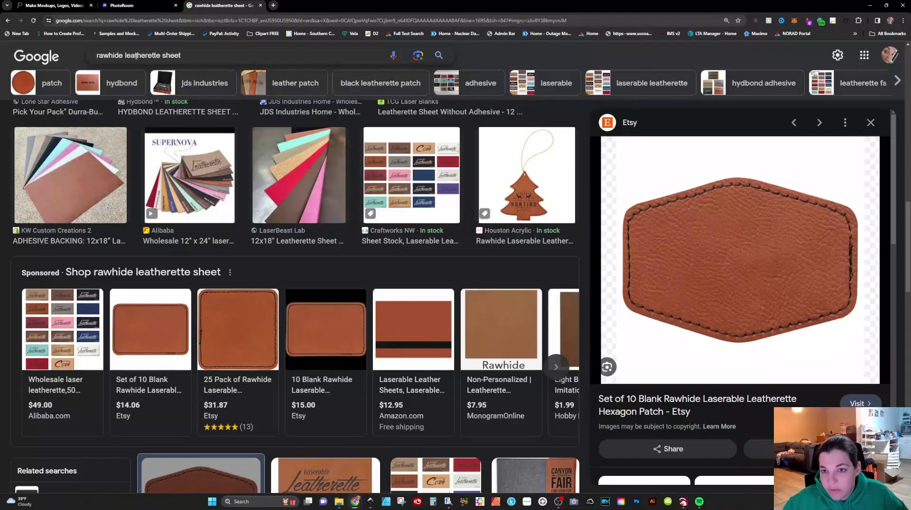
scroll(283, 112, up, 10)
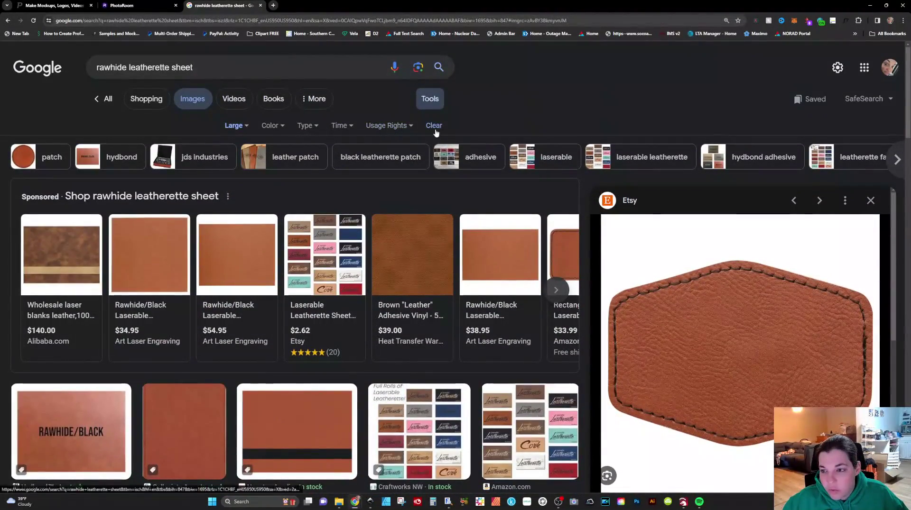
- Copy the Etsy brown hexagon leatherette patch image, leaving the Large size filter unchanged
click(247, 126)
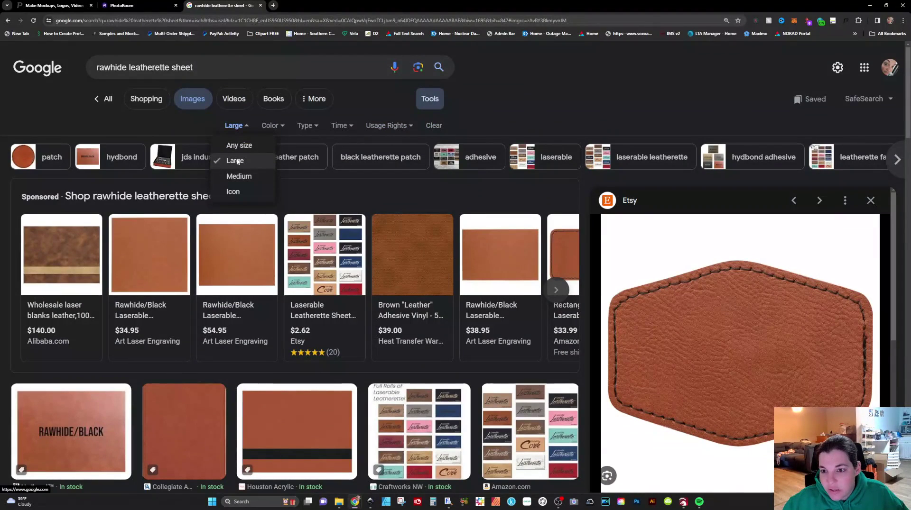
click(508, 103)
right_click(657, 272)
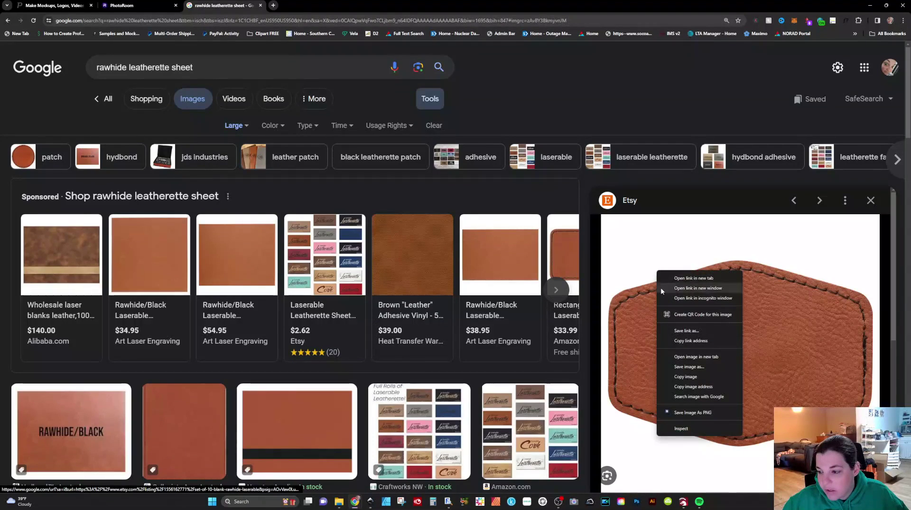
click(685, 379)
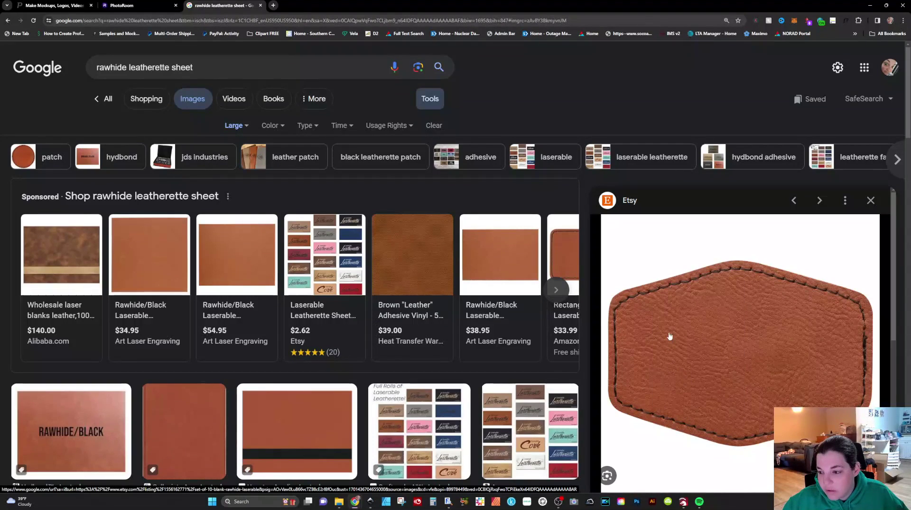
- Paste the leather patch image into the Blue Collar Guy drawing, scale it down, and send it to the back
click(370, 503)
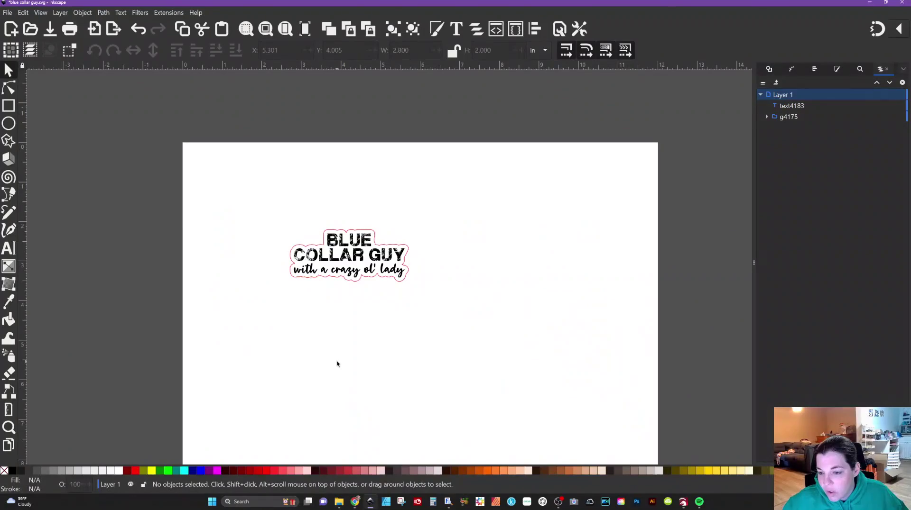
key(ctrl+v)
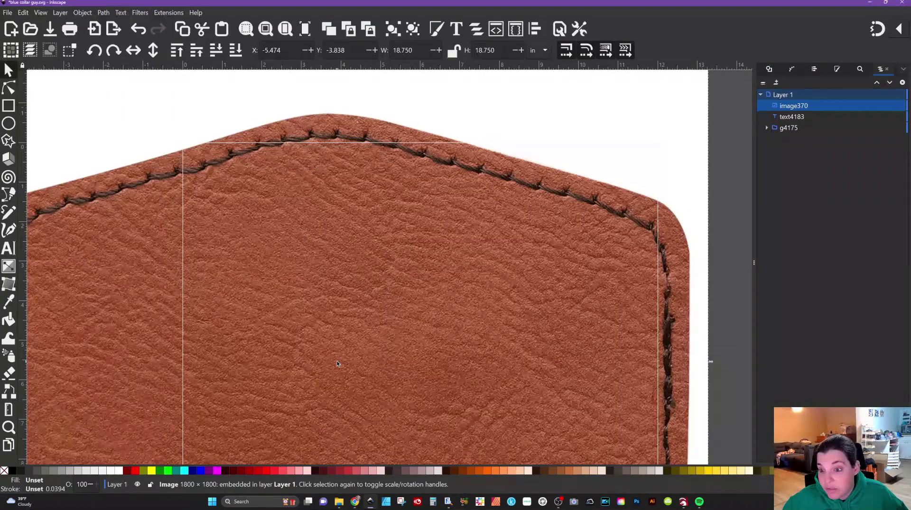
scroll(337, 364, down, 3)
scroll(337, 364, down, 1)
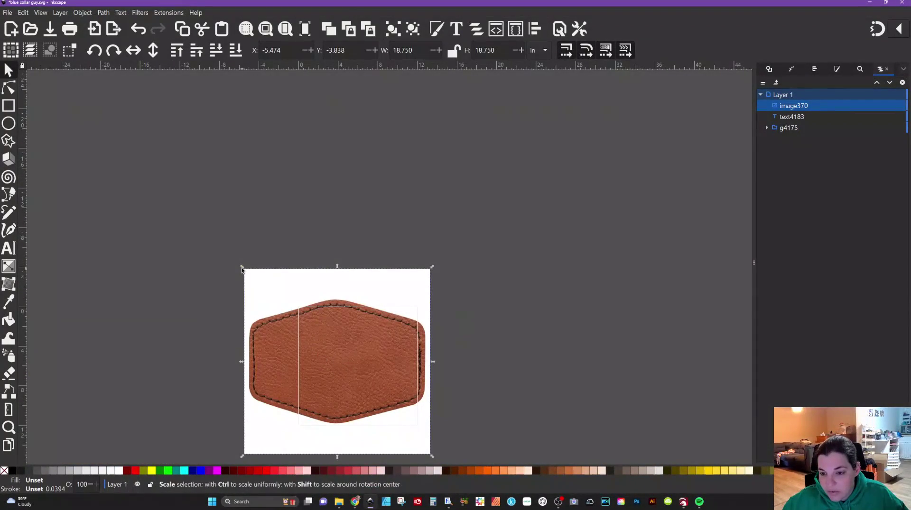
drag(241, 266, 340, 275)
scroll(366, 358, up, 3)
scroll(366, 358, up, 3)
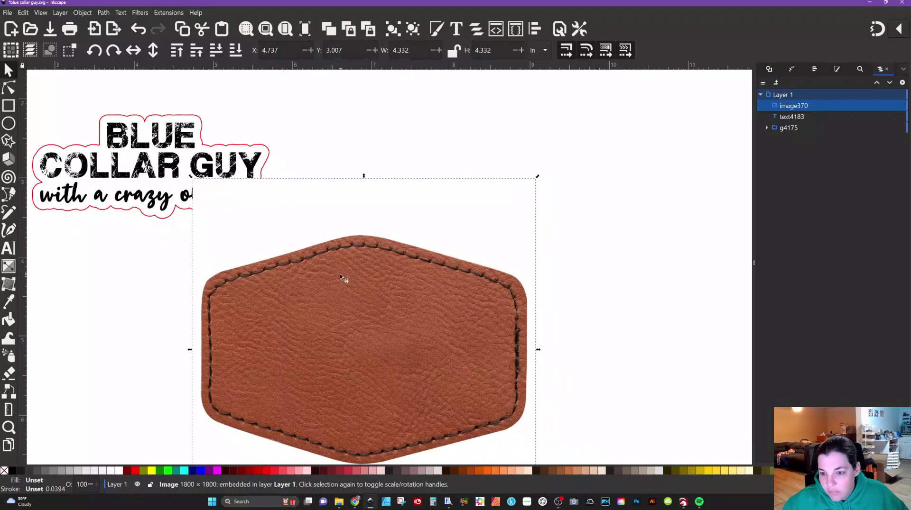
click(237, 55)
- Centre the Blue Collar Guy sticker group on top of the leather patch
click(110, 278)
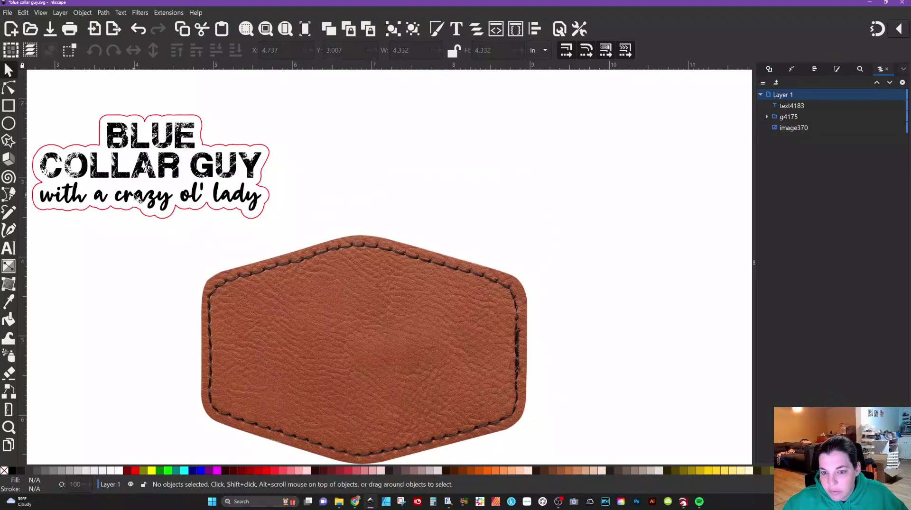
drag(137, 203, 352, 372)
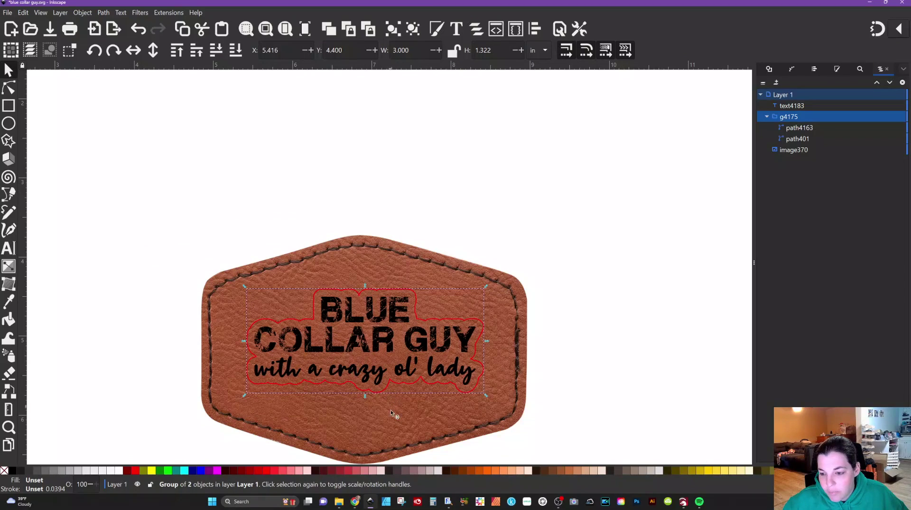
drag(391, 411, 359, 365)
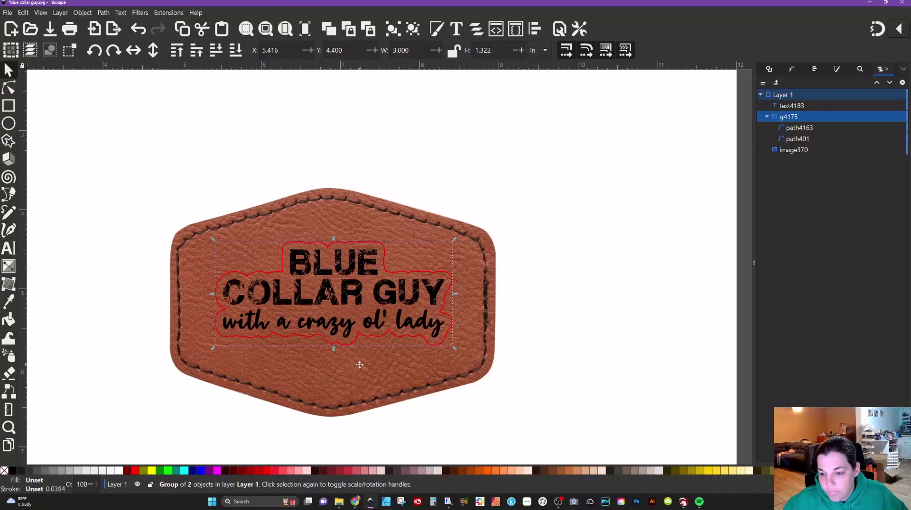
- Ungroup the Blue Collar Guy sticker into its separate paths
right_click(338, 294)
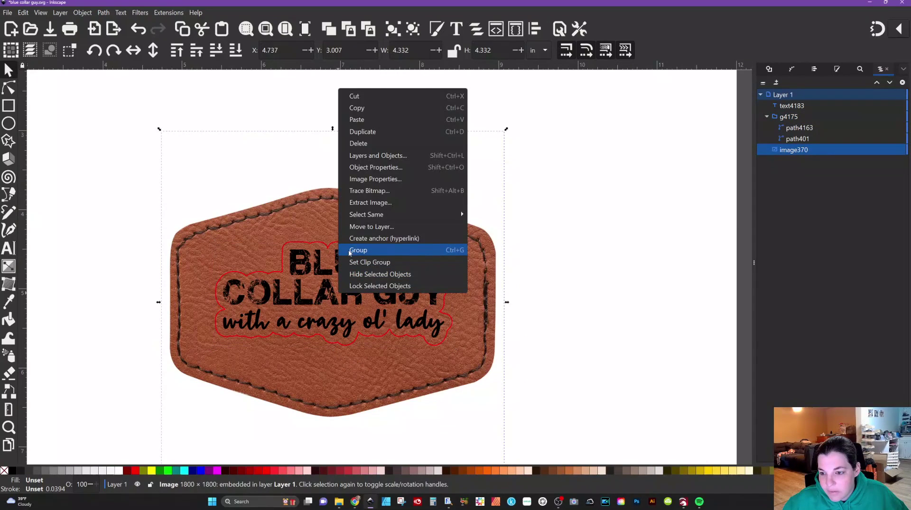
click(287, 242)
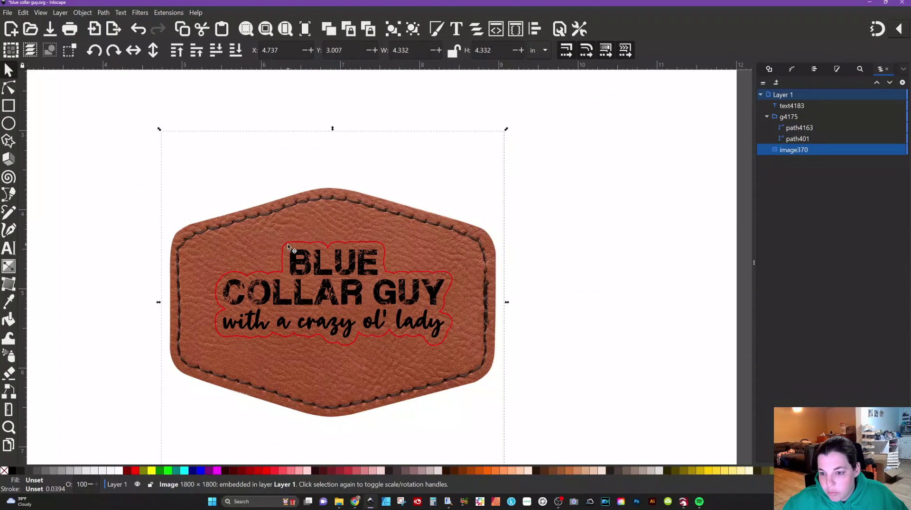
click(288, 244)
right_click(293, 251)
click(318, 403)
click(579, 286)
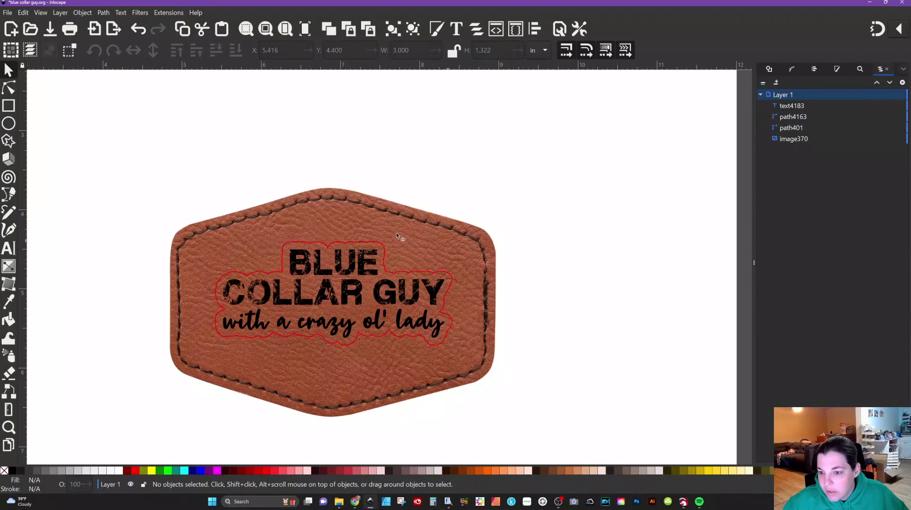
- Select the whole leather patch together with the sticker lettering and red outline
click(362, 245)
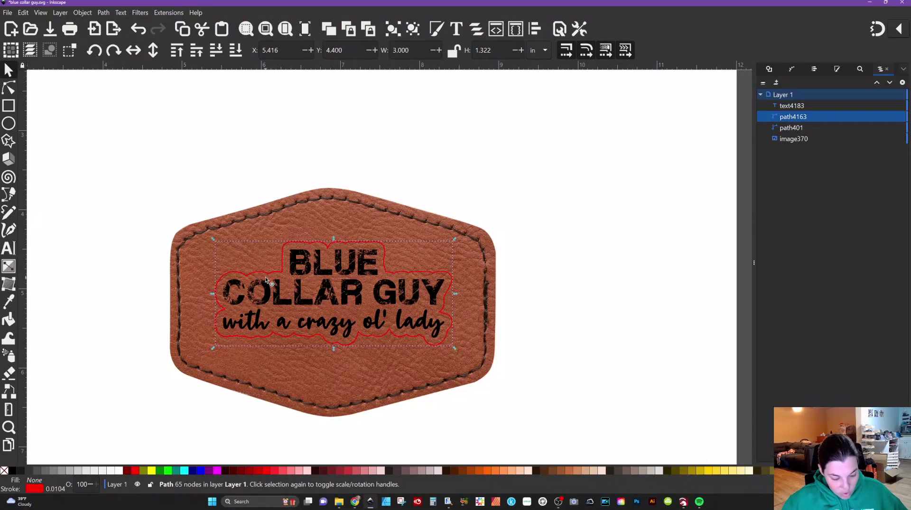
shift+click(327, 210)
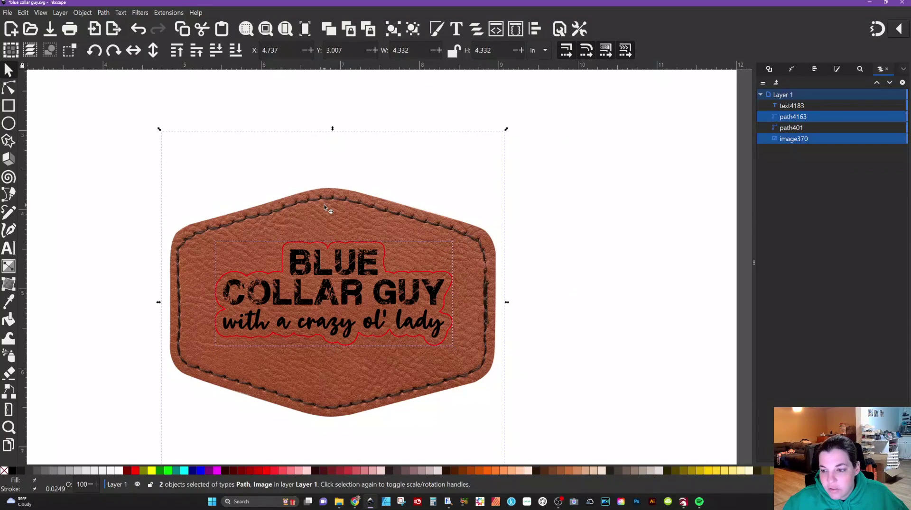
click(534, 220)
scroll(533, 221, down, 3)
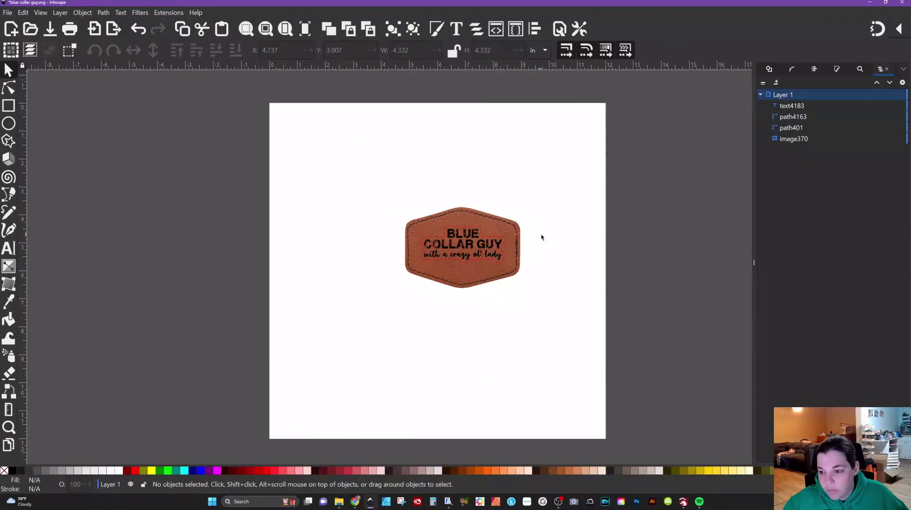
drag(540, 234, 478, 231)
drag(337, 205, 528, 320)
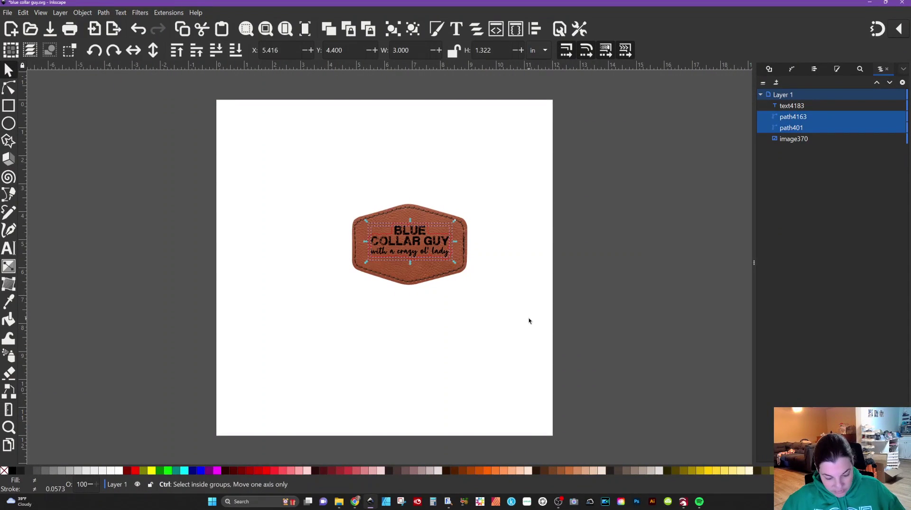
drag(306, 170, 529, 353)
- Duplicate the lettered patch to the left and group the copy's slogan text with its outline
key(ctrl+d)
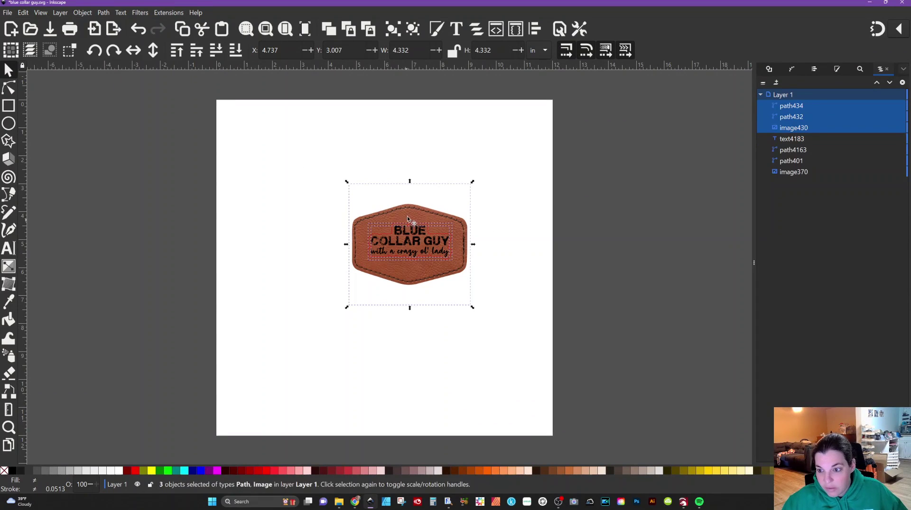
drag(400, 226, 234, 158)
click(328, 173)
drag(156, 164, 294, 238)
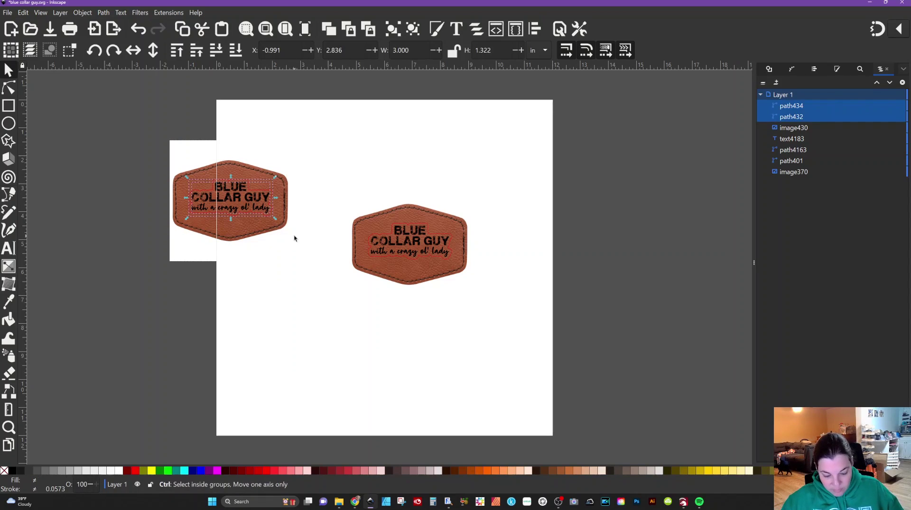
key(ctrl+g)
- Move the slogan group below the left patch and select its red outline with the leather image
drag(224, 189, 240, 283)
scroll(398, 259, up, 4)
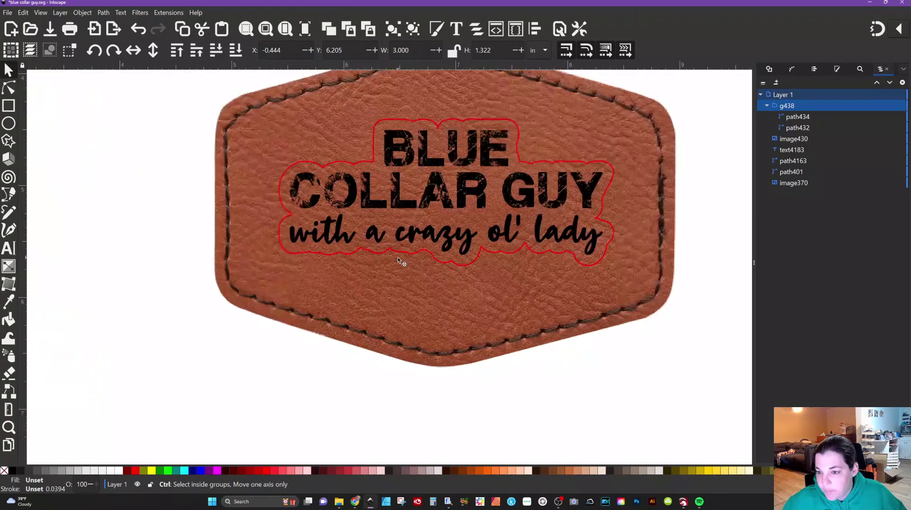
scroll(396, 247, up, 1)
click(403, 178)
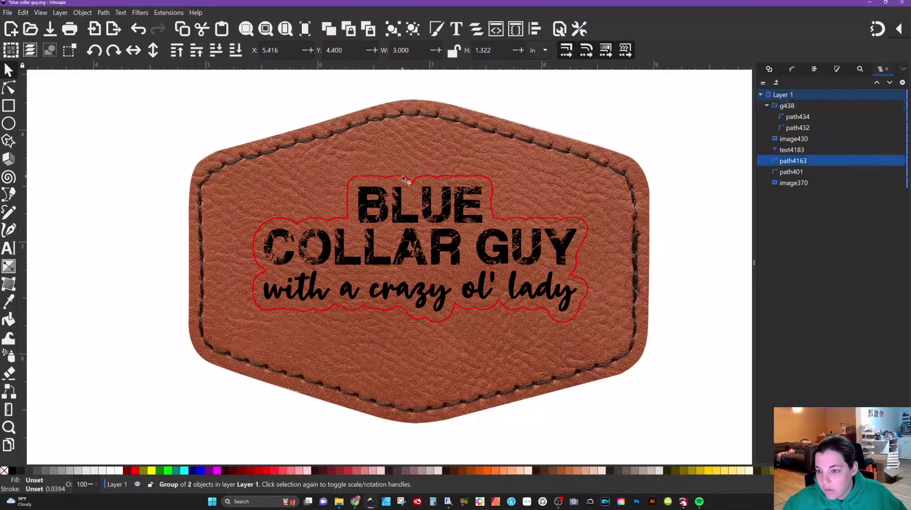
shift+click(403, 135)
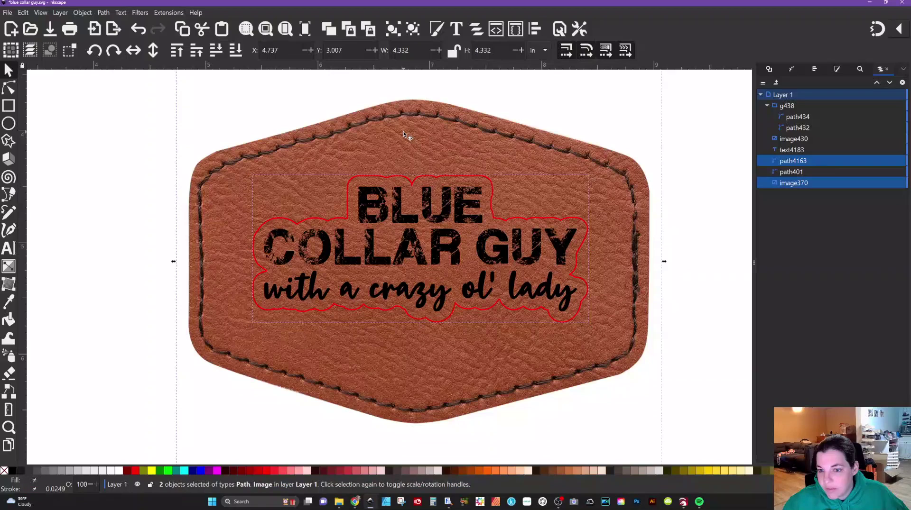
- Clip the leather texture to the slogan's red outline using Set Clip
click(88, 15)
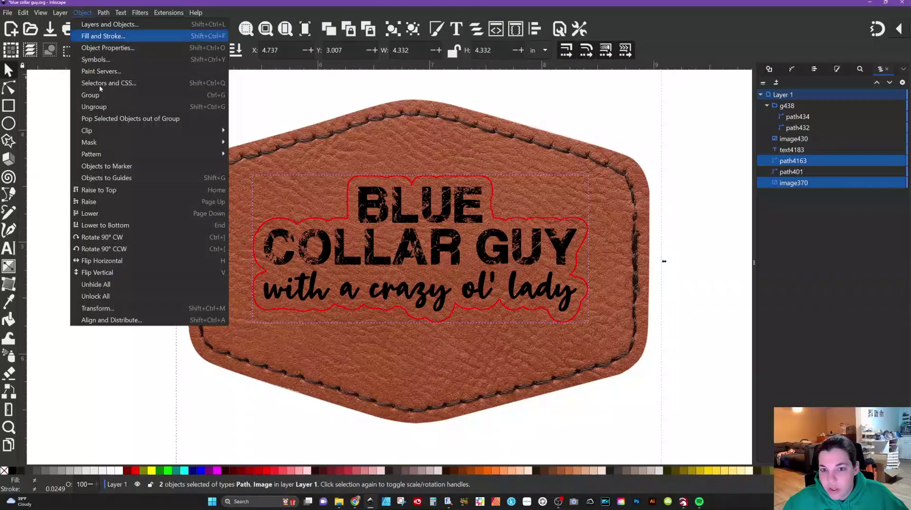
mouse_move(104, 133)
click(240, 131)
key(ctrl+z)
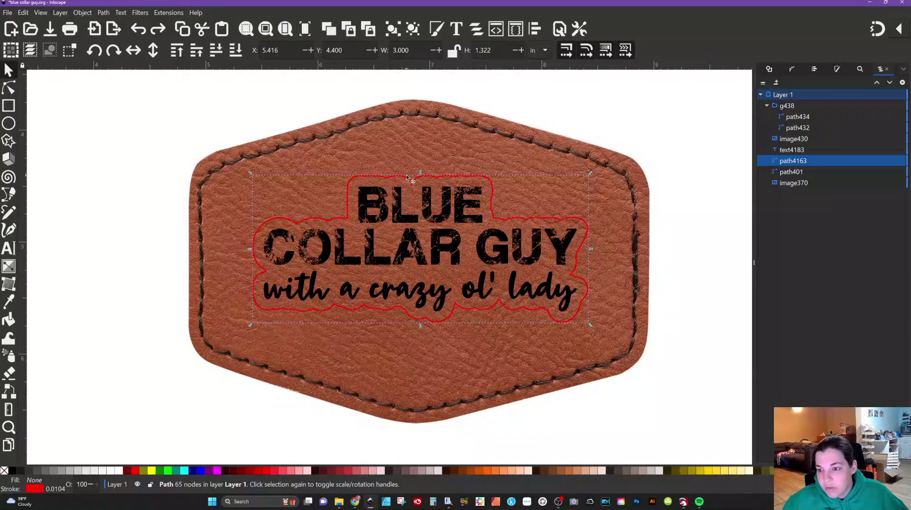
shift+click(404, 142)
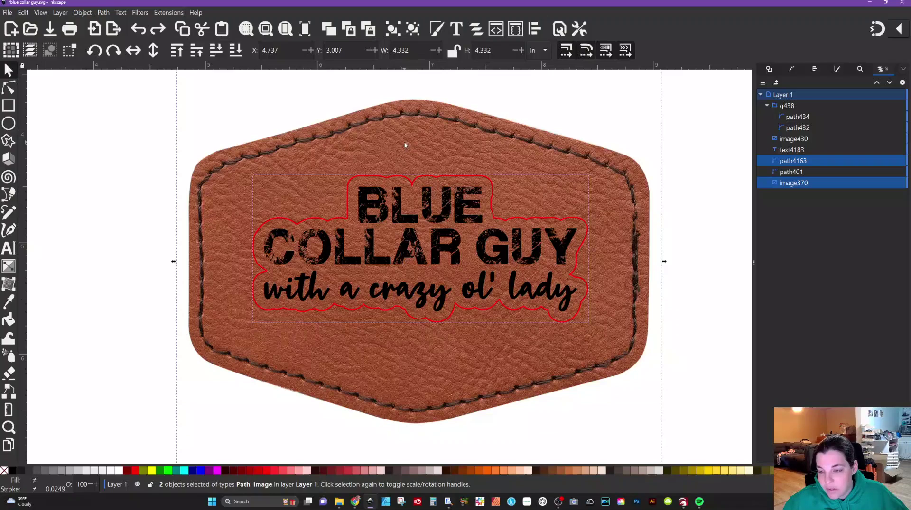
right_click(403, 143)
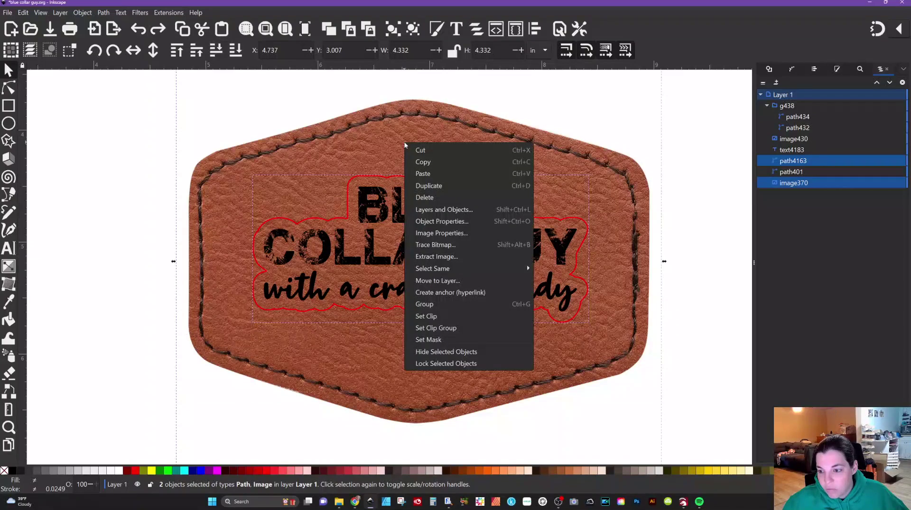
click(429, 317)
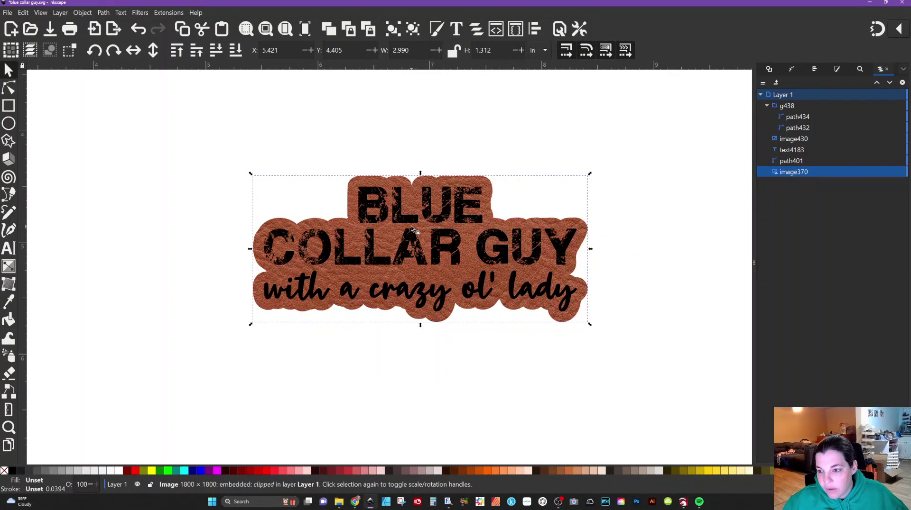
- Group the clipped leather with the lettering and enlarge it to 6.002 × 2.634 in
scroll(431, 222, down, 4)
click(346, 192)
drag(347, 192, 508, 302)
key(ctrl+g)
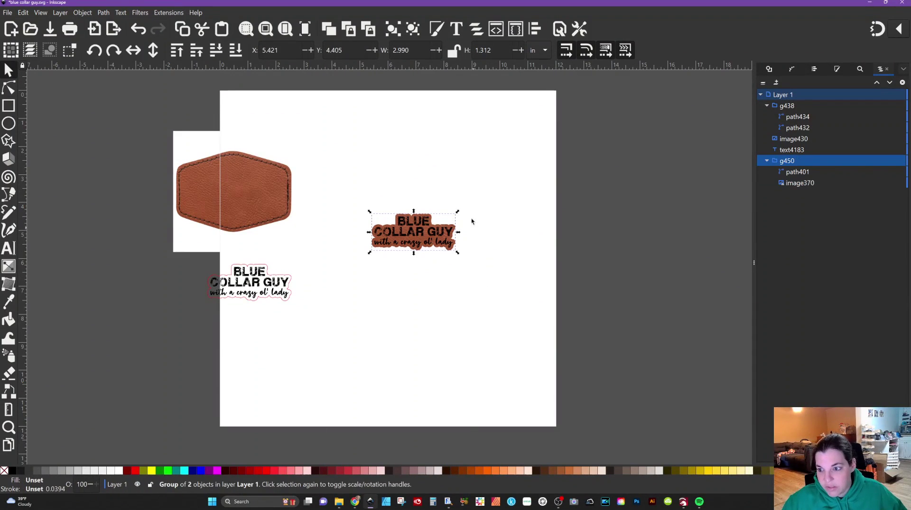
drag(457, 213, 543, 160)
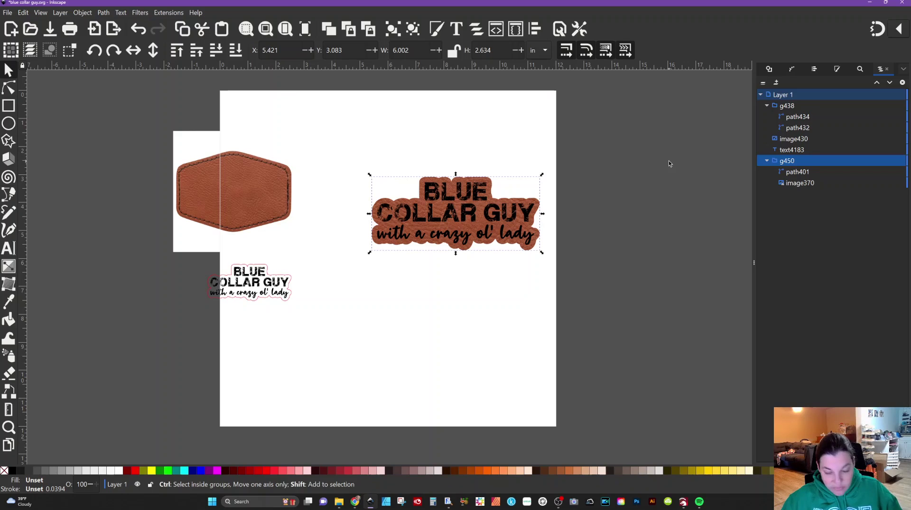
- Open Export for the selected leather slogan, set to 300 DPI and 1801 × 790 px
key(ctrl+shift+e)
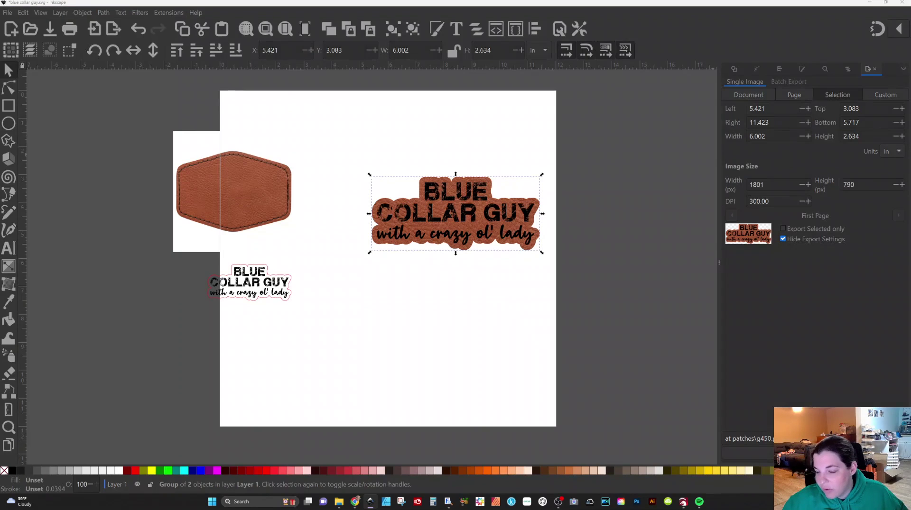
- Save the PNG export as 'blue collar guy patch.png' inside a newly created 'mockup patches' folder
click(899, 439)
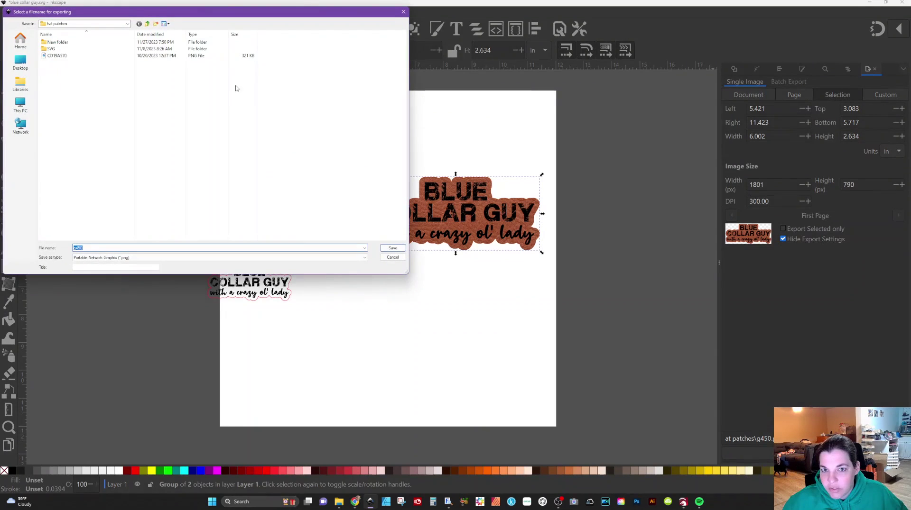
click(156, 24)
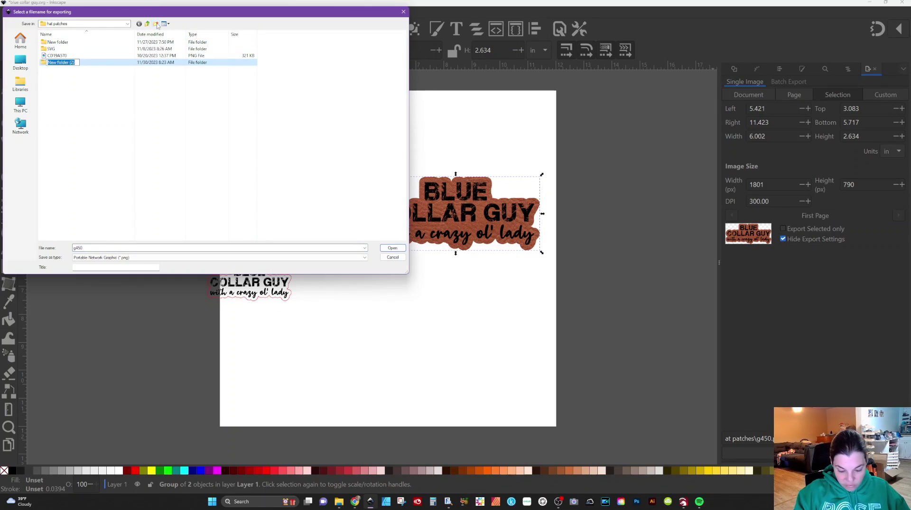
text(mockup patch)
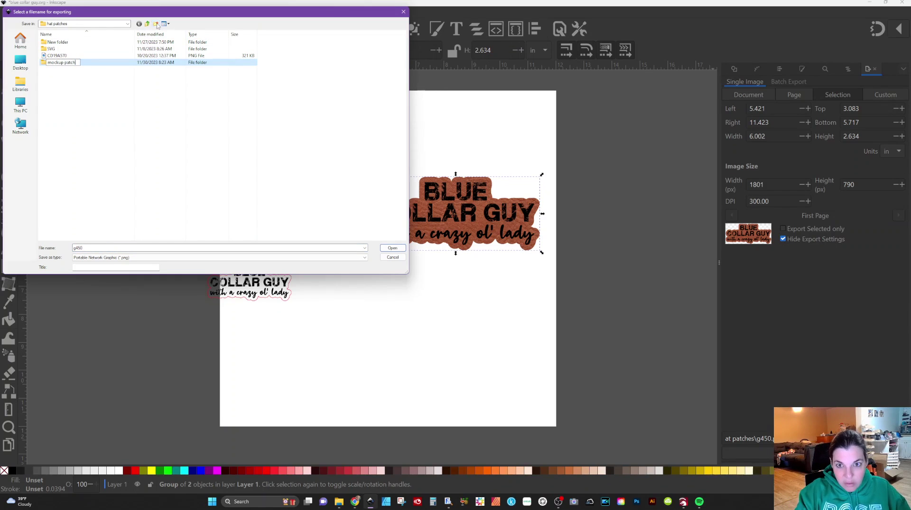
text(es)
key(Return)
double_click(61, 63)
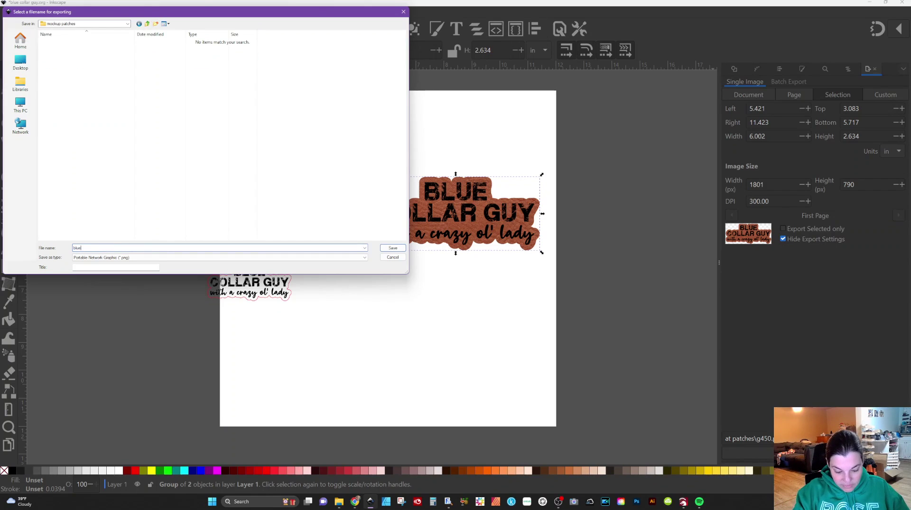
text(blue collar guy patch)
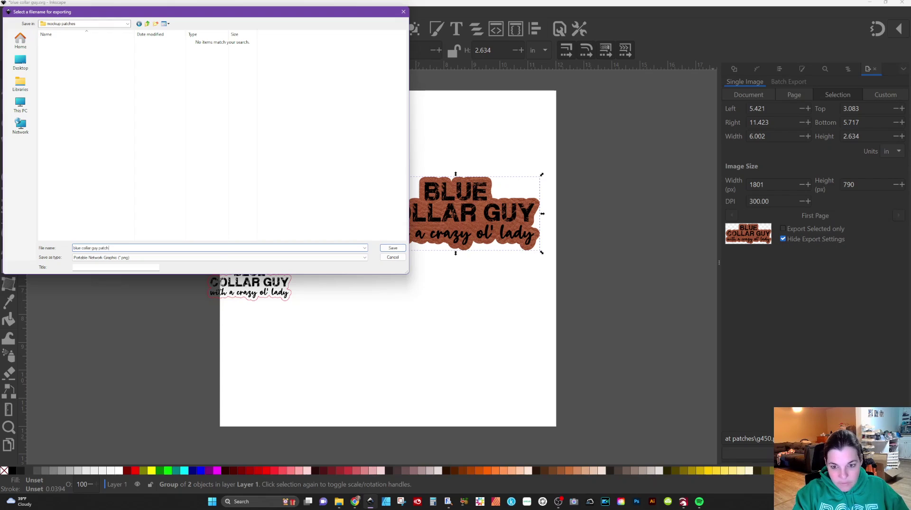
key(Return)
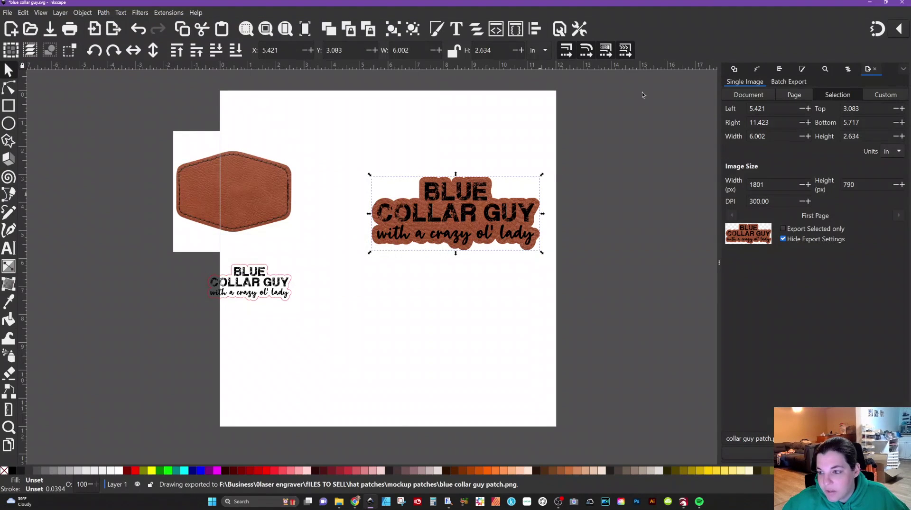
- Minimize Inkscape, close the leatherette image search tab, and switch to the Placeit home page
click(874, 4)
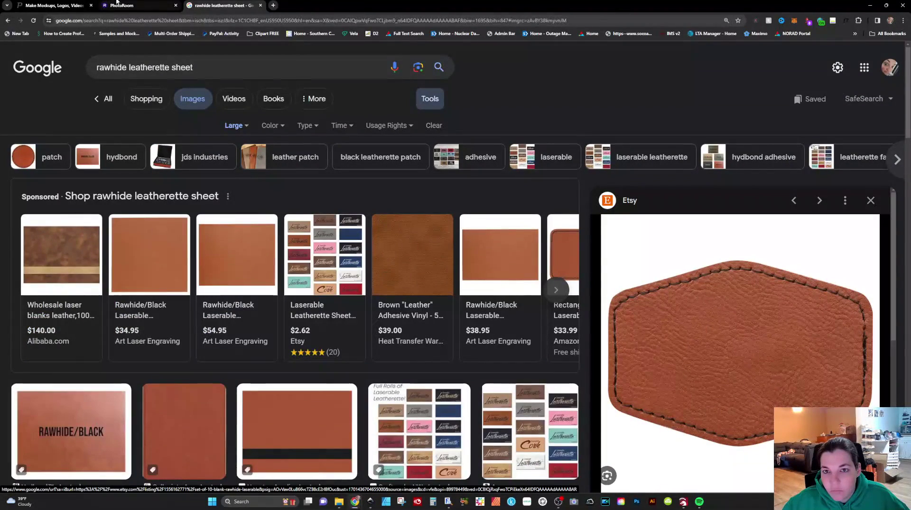
click(260, 5)
click(28, 2)
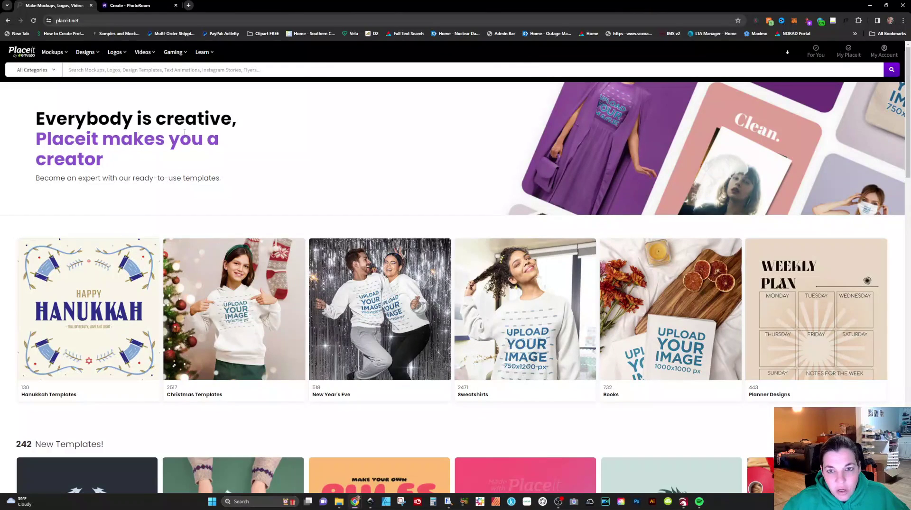
- Search Placeit for '6606 hat', then for 'richardson hat' mockups
click(104, 73)
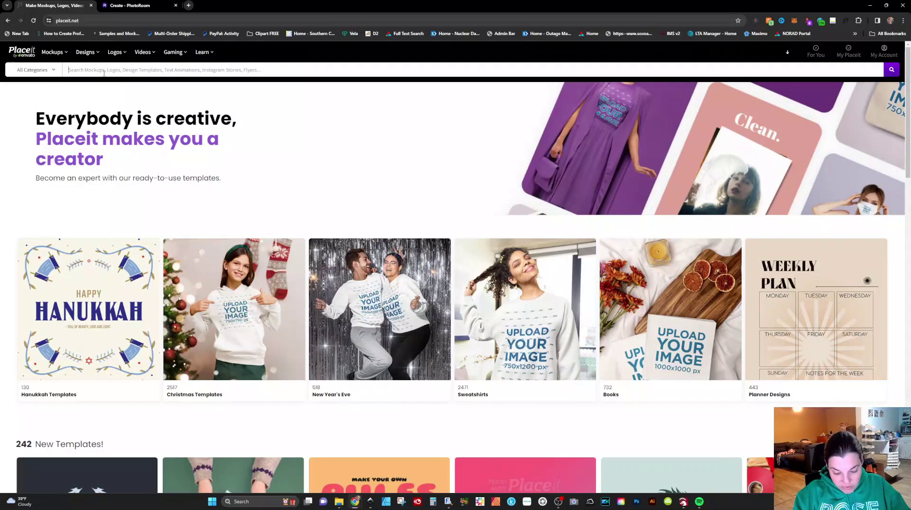
text(6606)
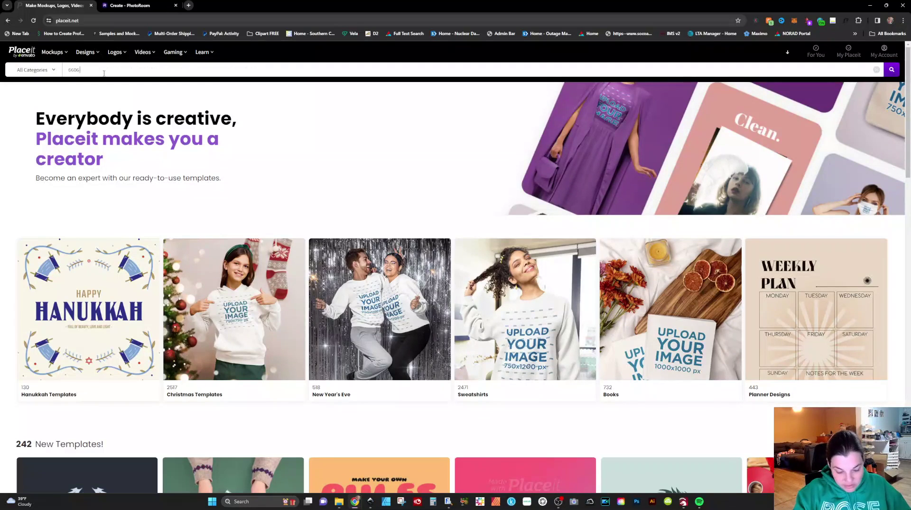
text( hat)
key(Return)
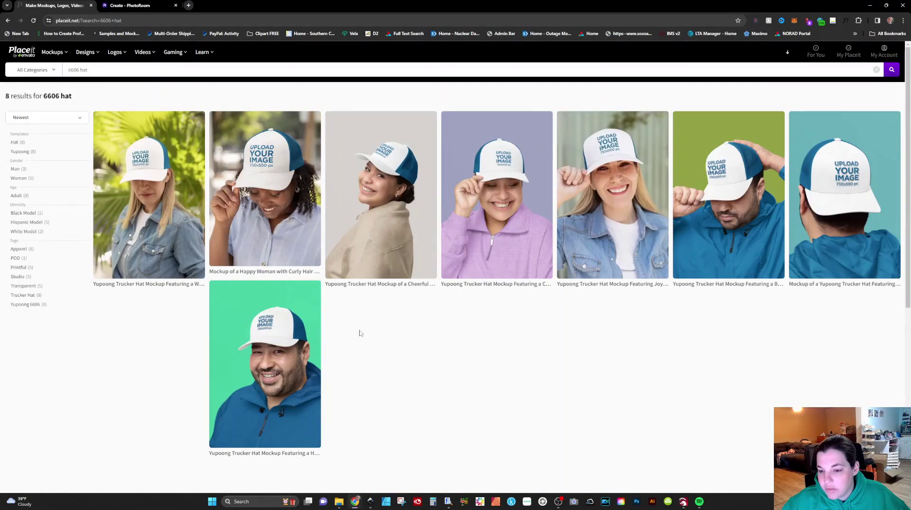
drag(89, 70, 48, 69)
text(richardson)
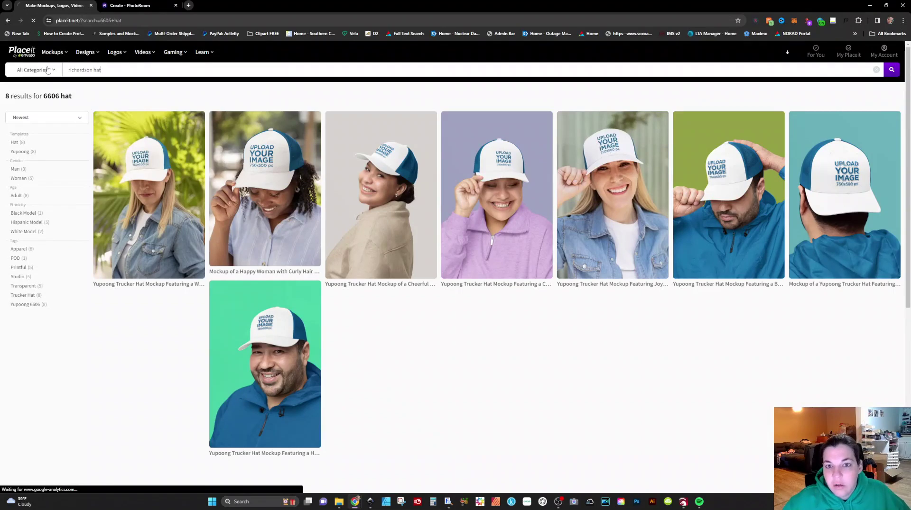
key(Return)
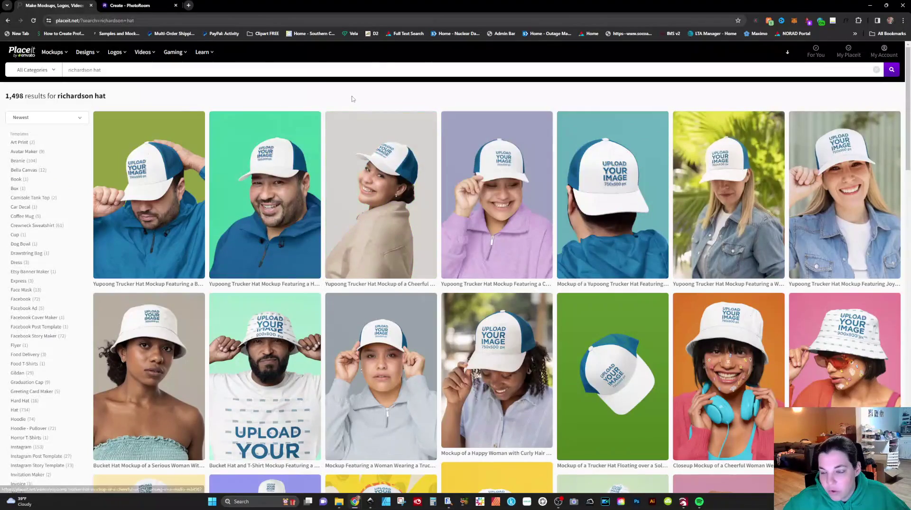
- Browse the results, then search for 'trucker hat' and scroll through its mockups
scroll(359, 114, down, 3)
scroll(353, 100, down, 4)
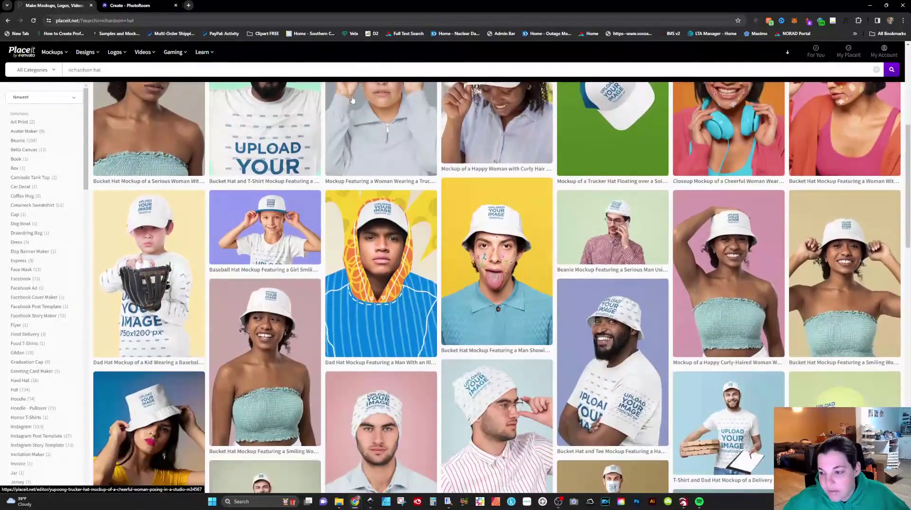
scroll(353, 100, down, 2)
scroll(352, 100, down, 2)
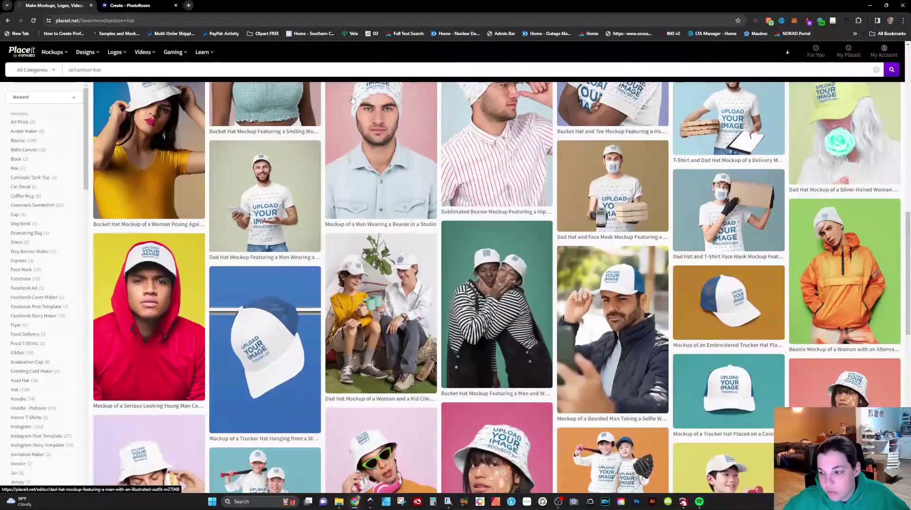
scroll(352, 99, up, 4)
scroll(353, 100, up, 3)
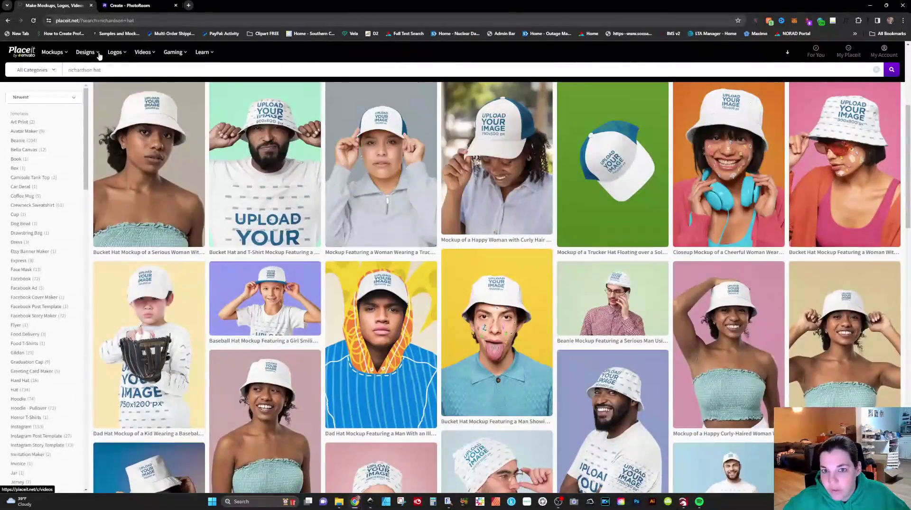
triple_click(325, 70)
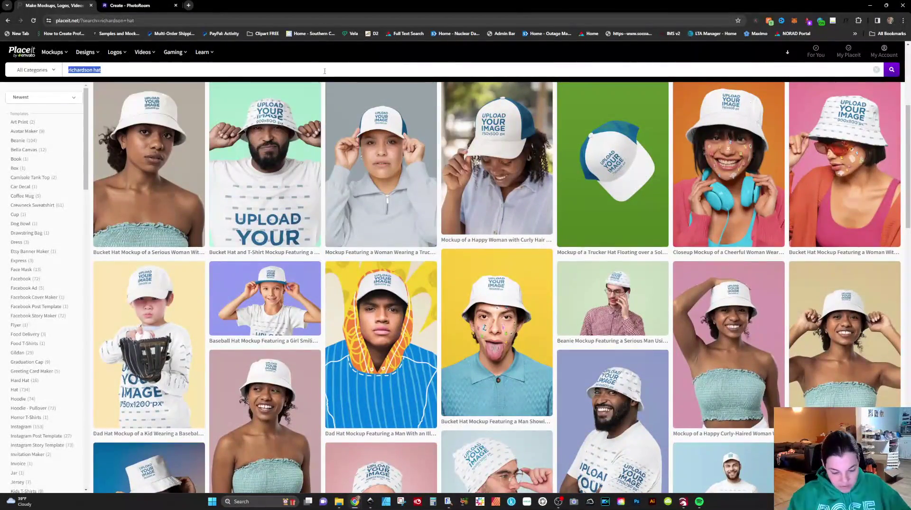
text(trucker hat)
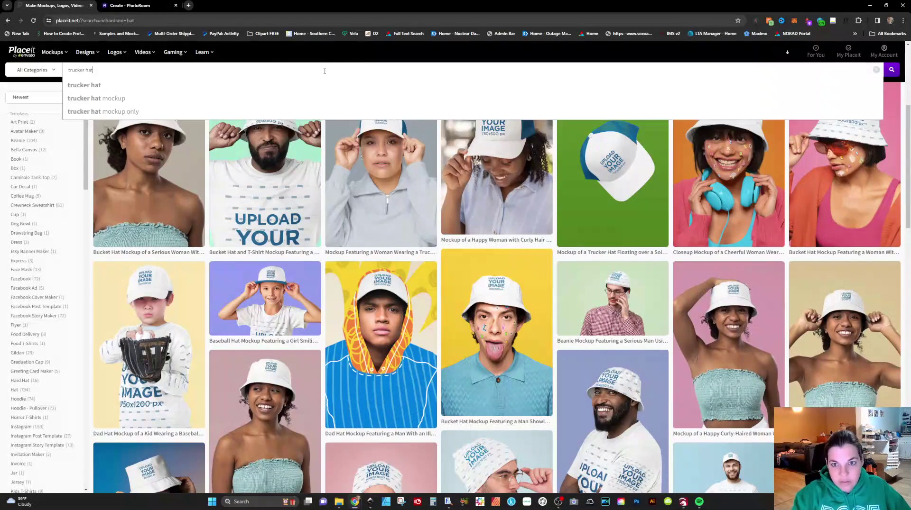
key(Return)
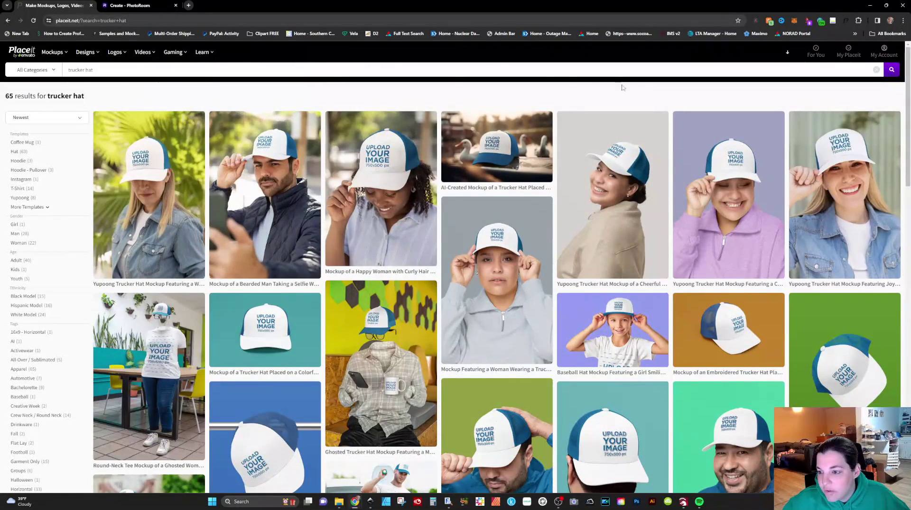
scroll(564, 214, down, 2)
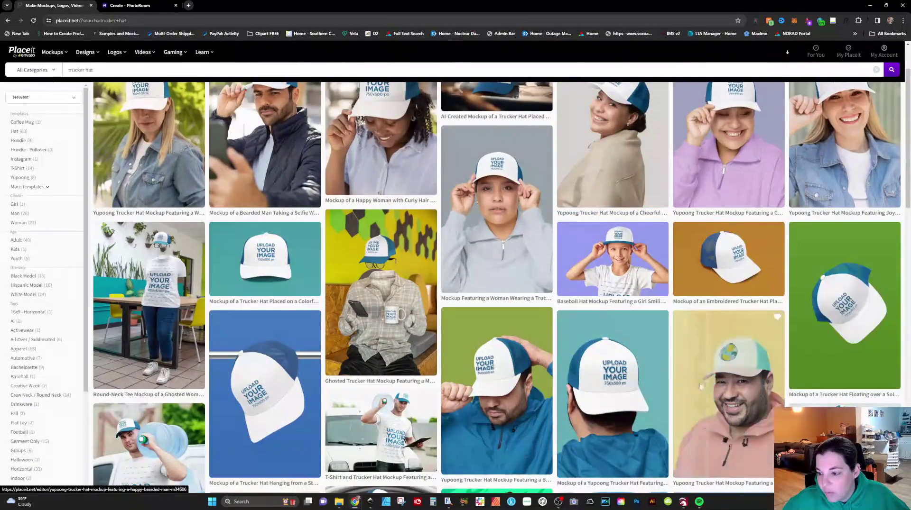
scroll(509, 363, down, 2)
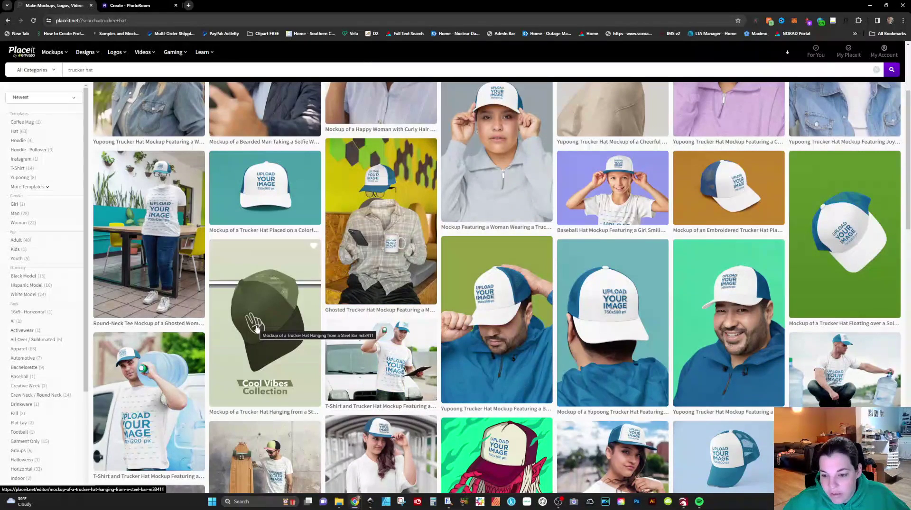
- Open the hanging trucker hat mockup and make its front and visor light blue
click(262, 314)
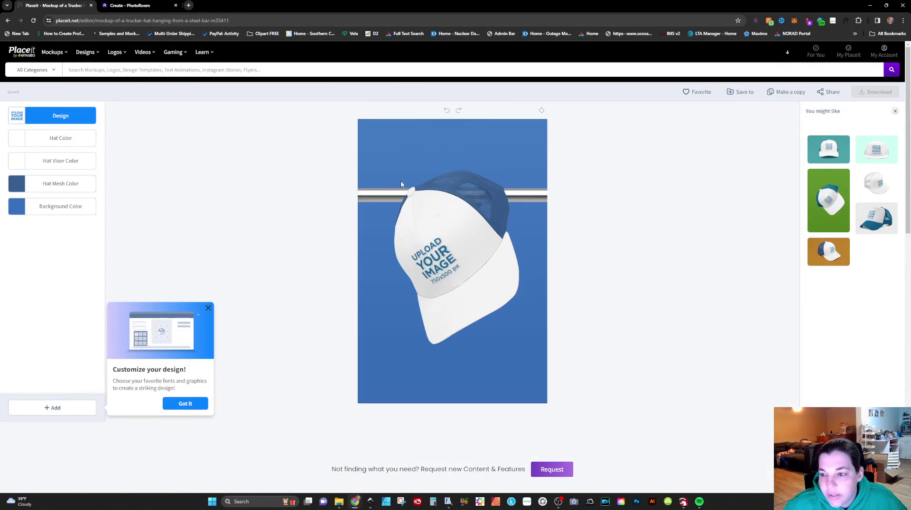
click(18, 144)
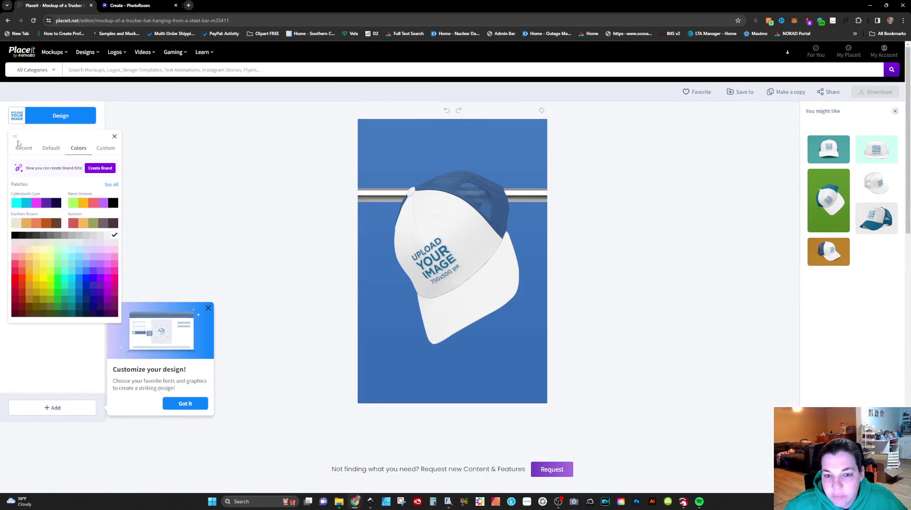
click(79, 271)
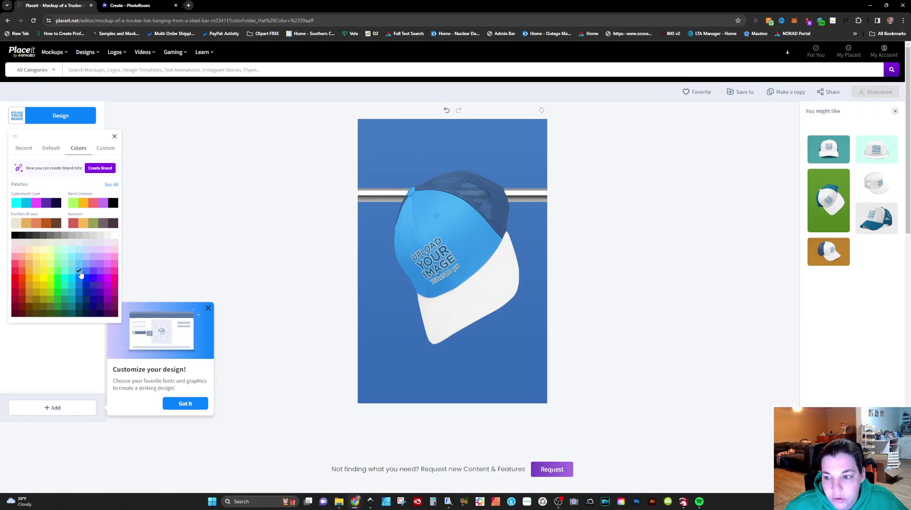
click(158, 224)
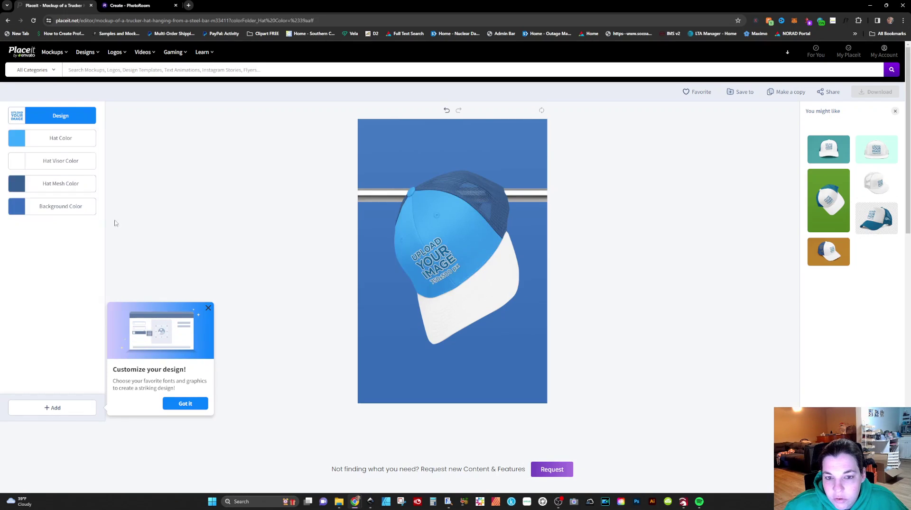
click(17, 162)
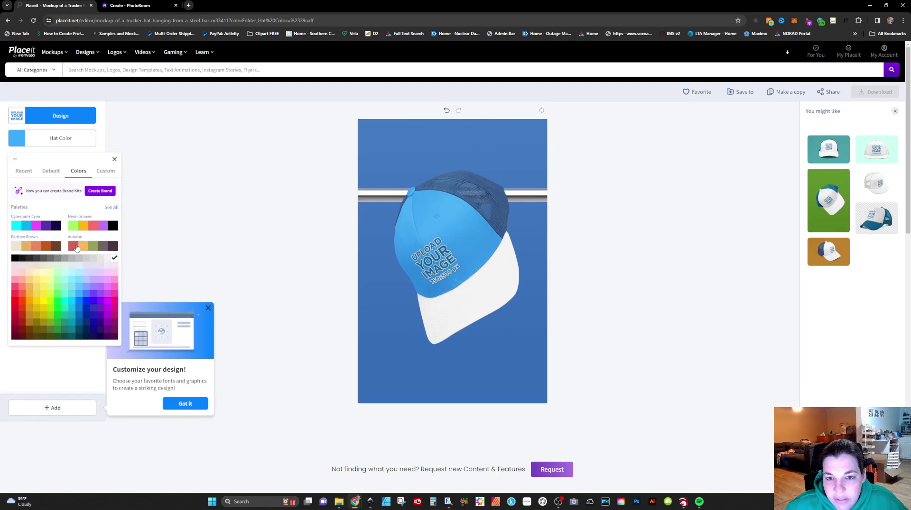
click(30, 173)
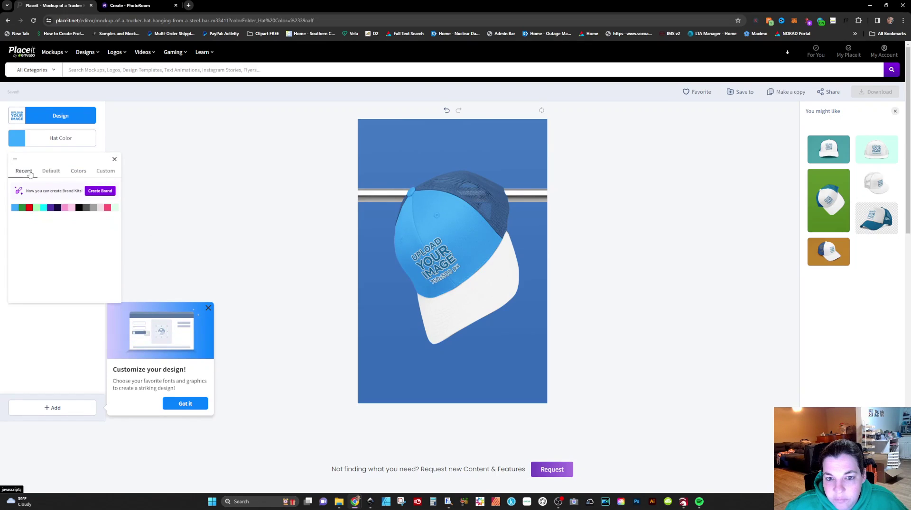
click(14, 208)
click(188, 183)
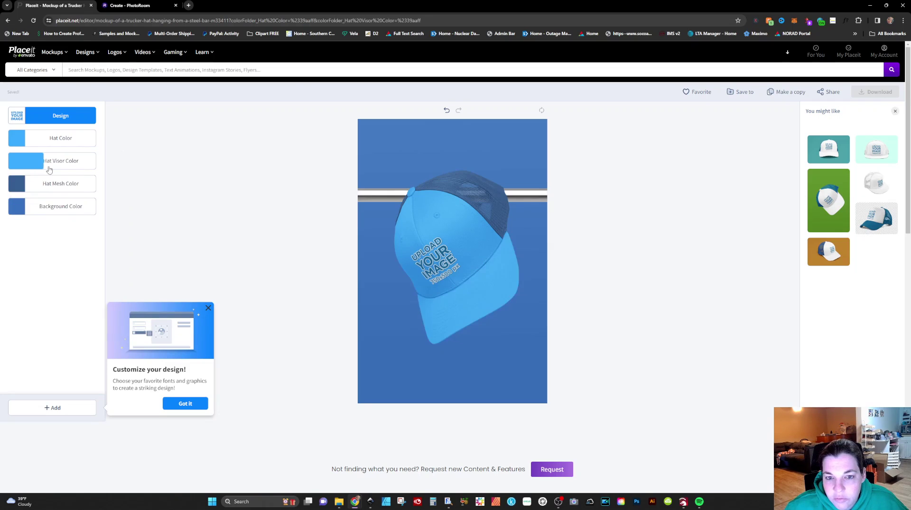
- Set the hat mesh to light grey and the mockup background to white
click(46, 184)
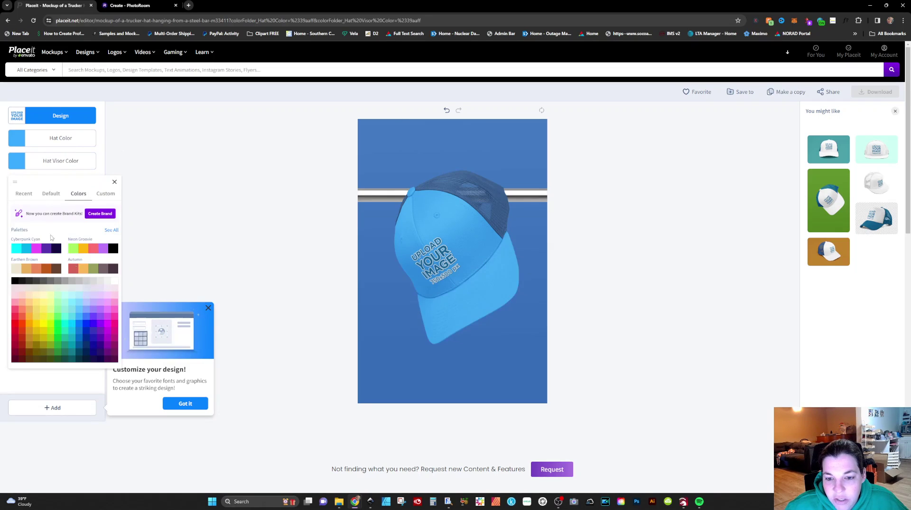
click(107, 281)
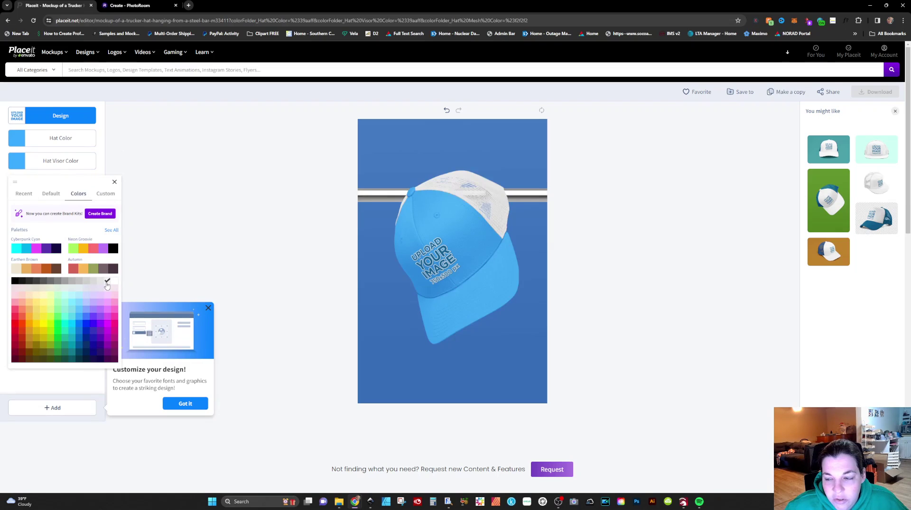
click(101, 283)
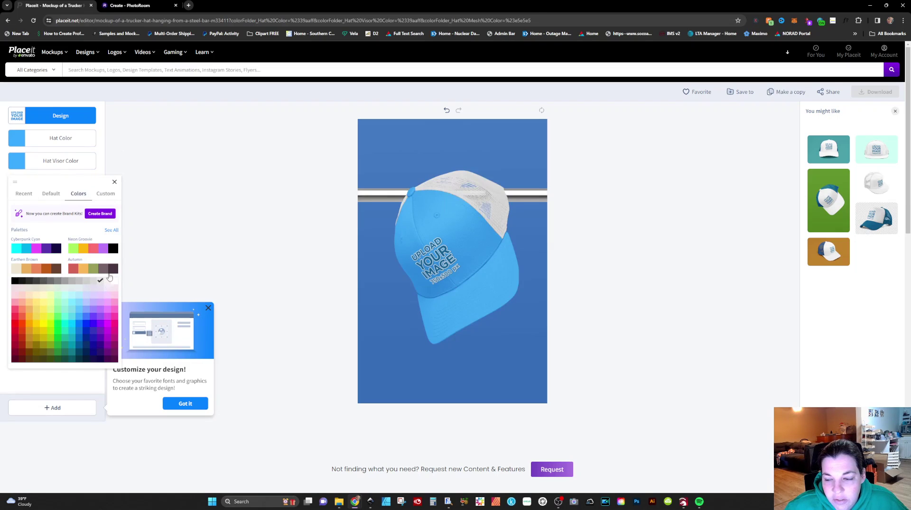
click(162, 190)
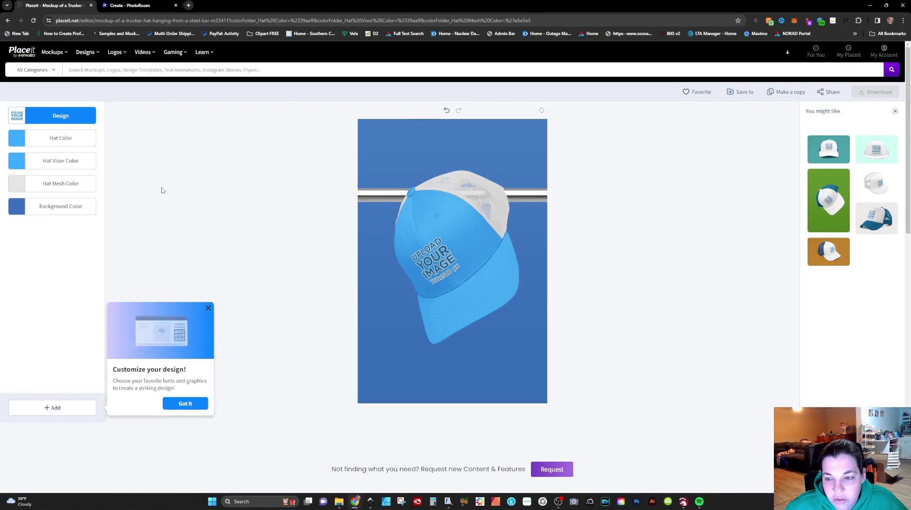
click(10, 211)
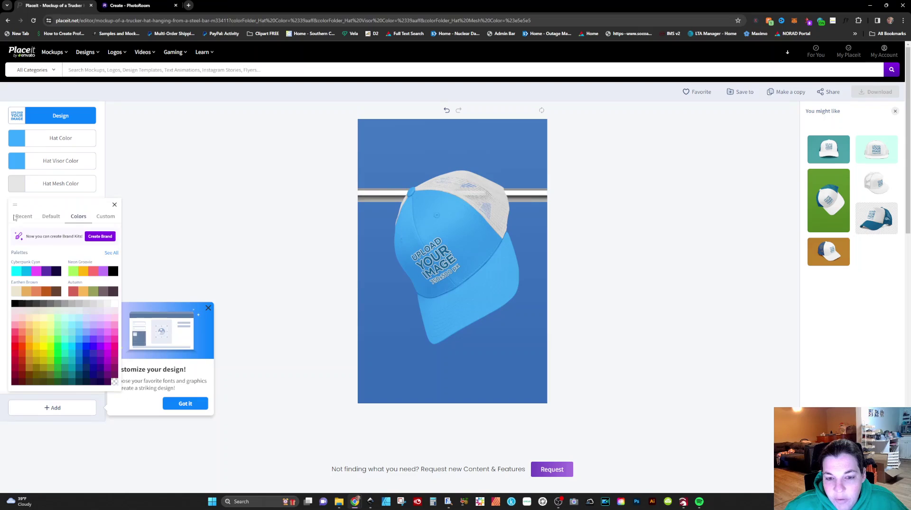
click(114, 306)
click(152, 231)
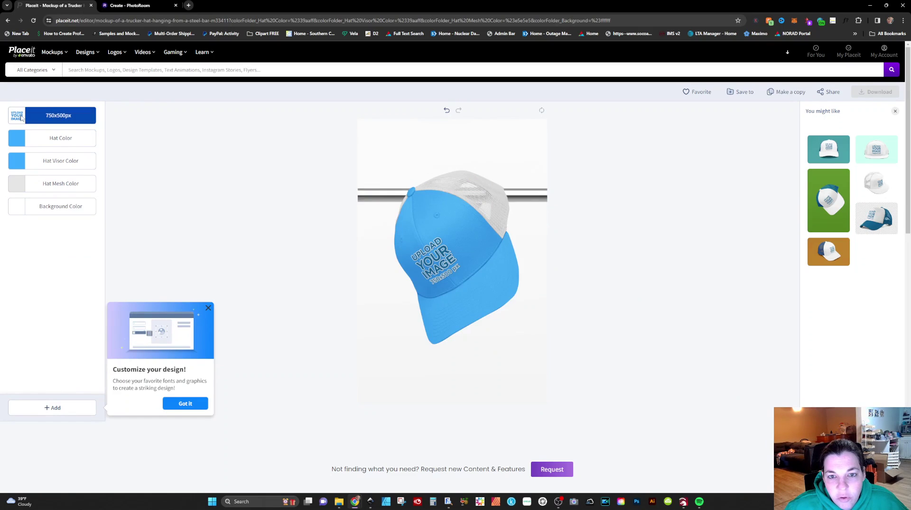
- Upload the Blue Collar Guy leather patch, zoom it to 67% and centre it on the hat front
click(42, 118)
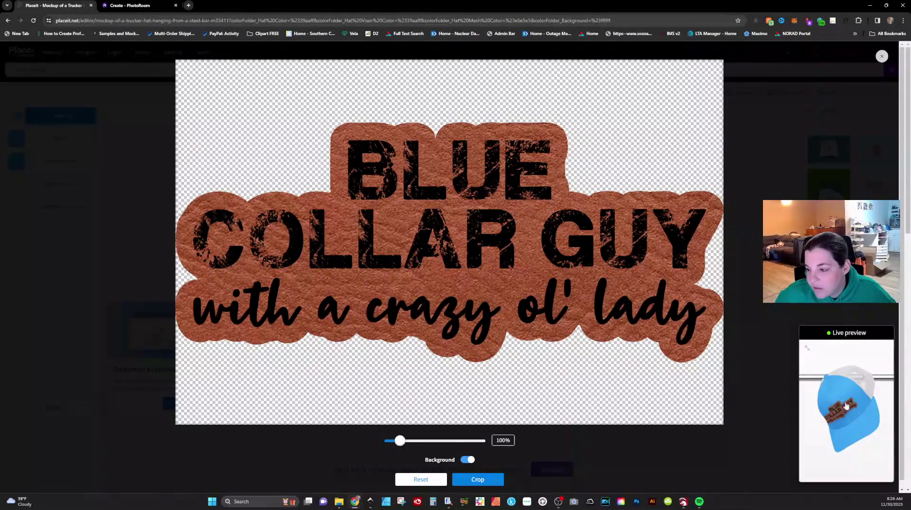
drag(400, 441, 392, 441)
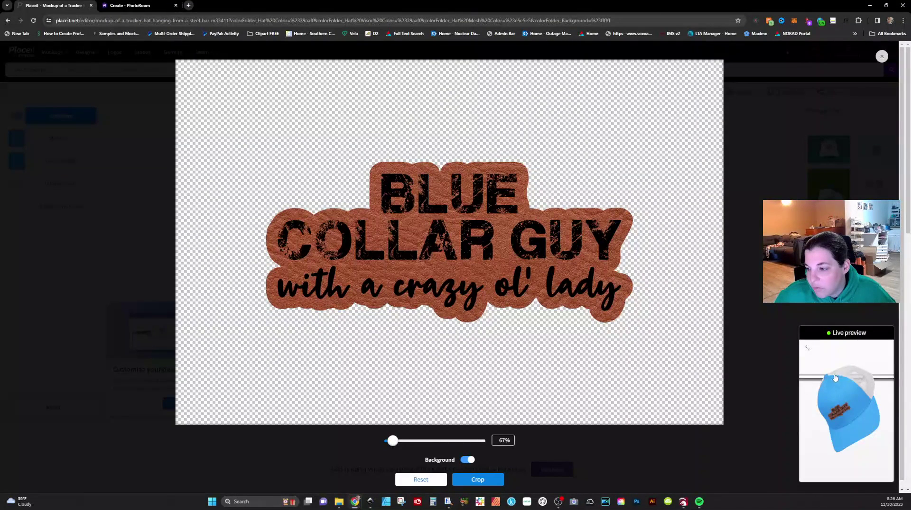
drag(444, 281, 464, 376)
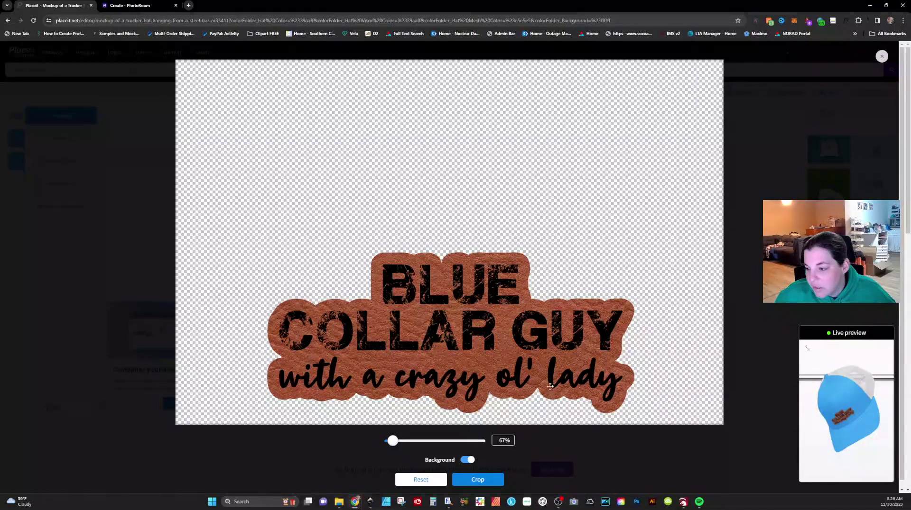
drag(468, 342, 553, 315)
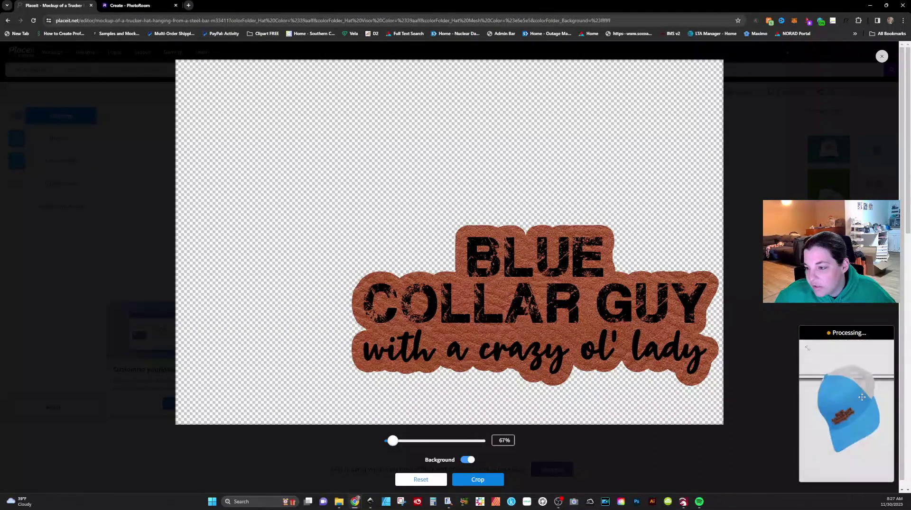
drag(619, 353, 686, 318)
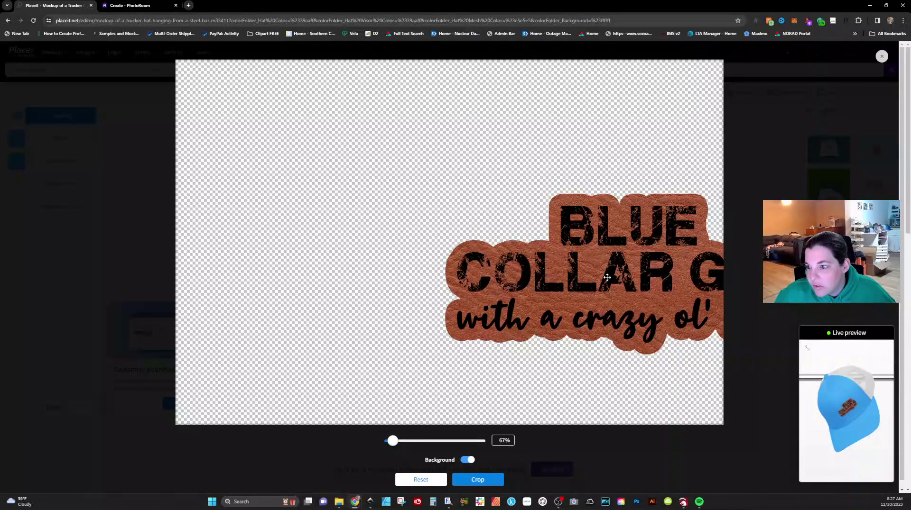
drag(607, 277, 369, 272)
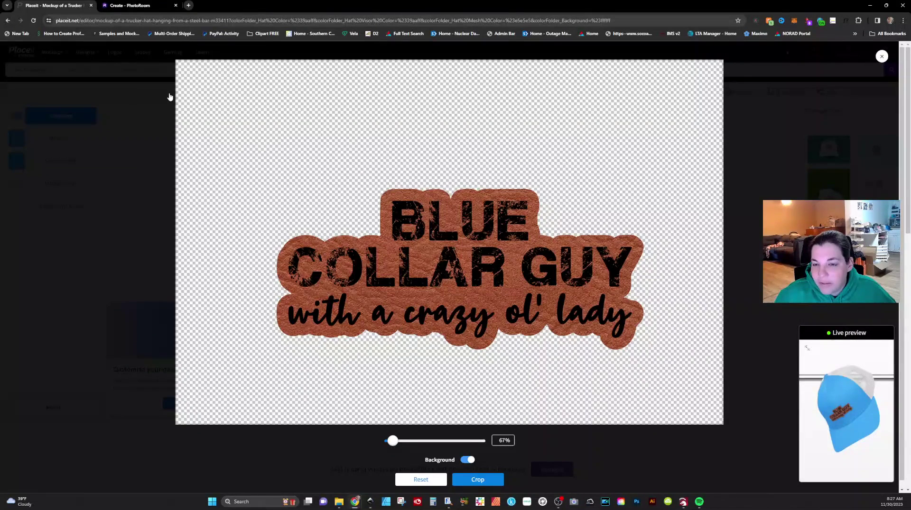
- Replace the hat design with the Slingin Pills patch image from the computer
click(882, 56)
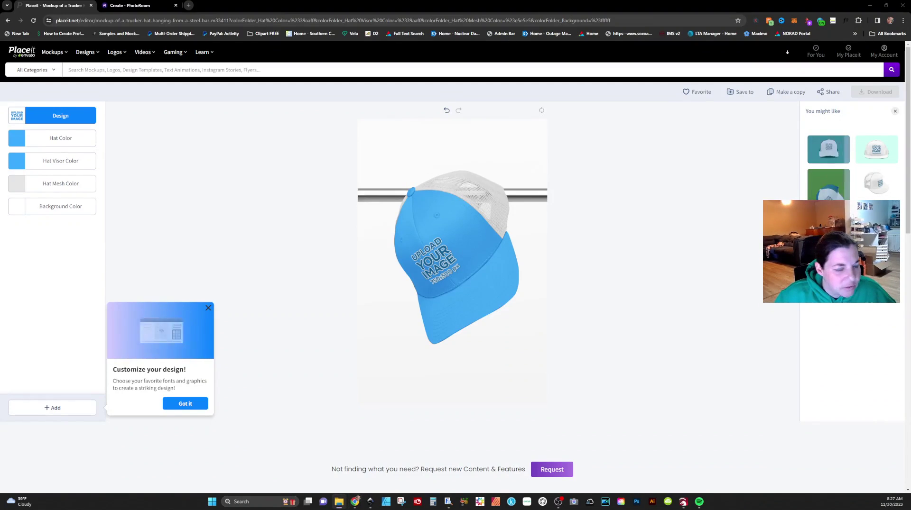
click(34, 117)
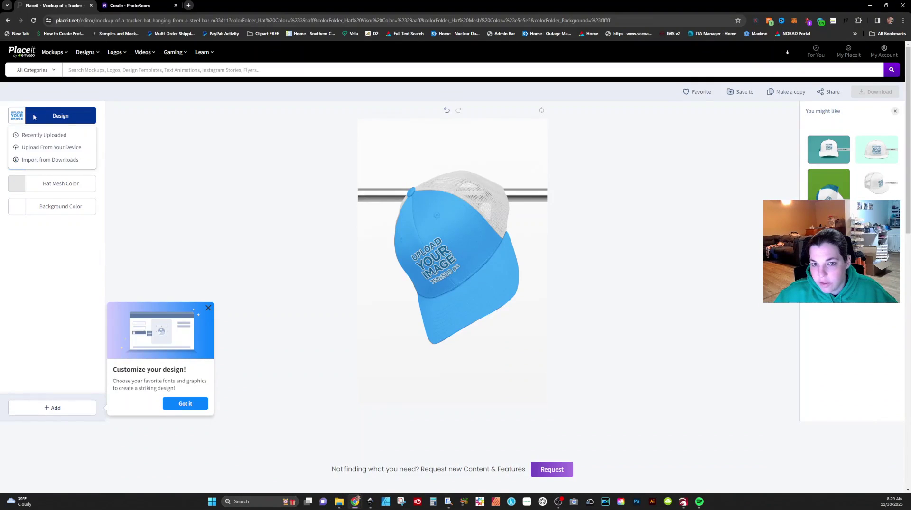
click(31, 148)
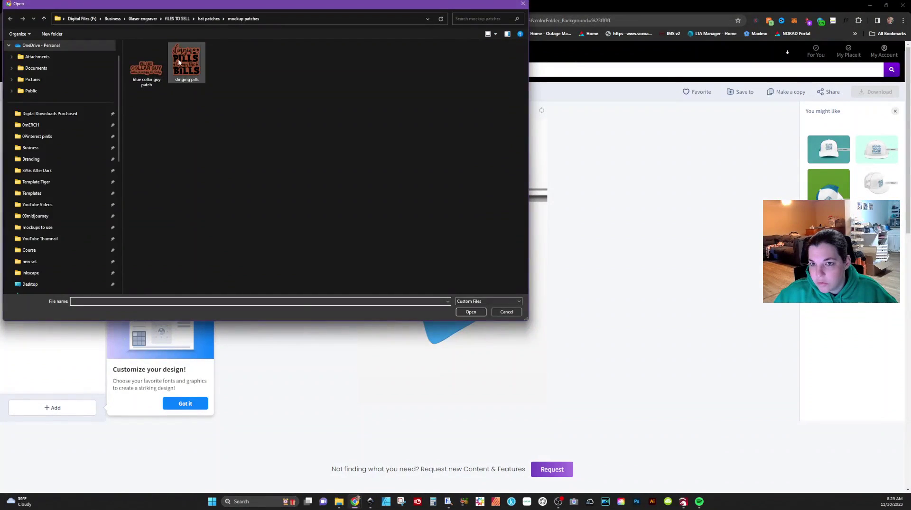
double_click(179, 62)
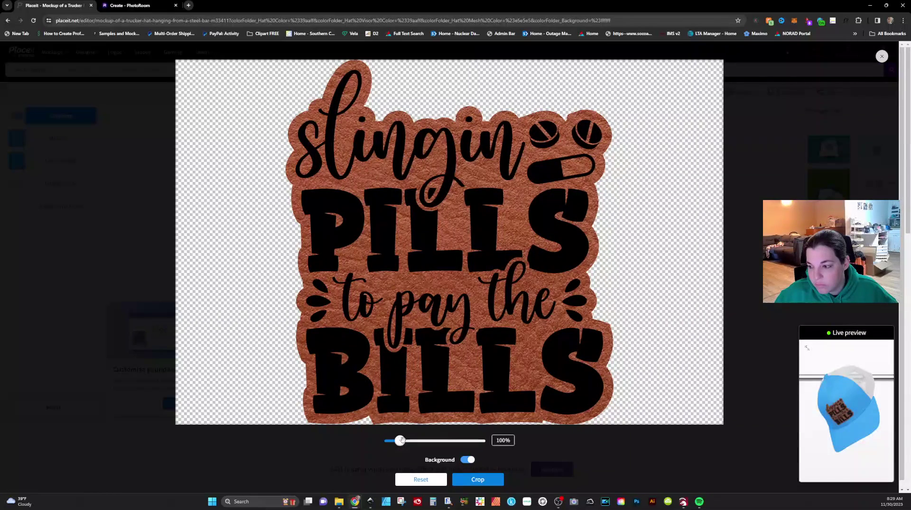
- Crop the Slingin Pills patch centred at 80%, download the mockup and return to the trucker hat results
drag(402, 440, 401, 440)
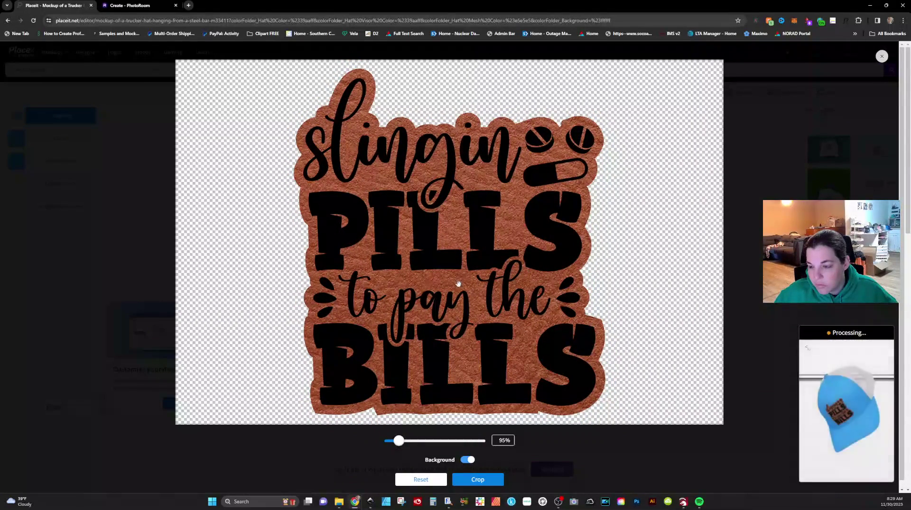
scroll(444, 302, down, 3)
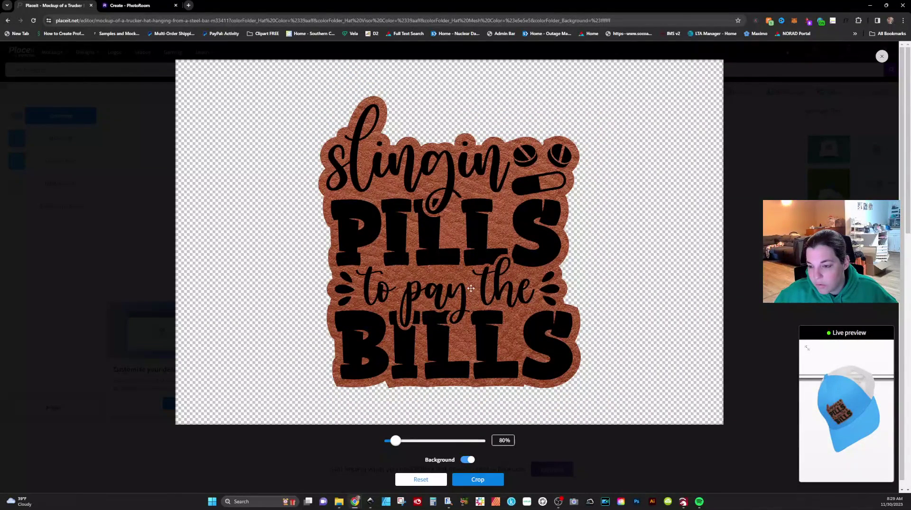
drag(470, 288, 466, 289)
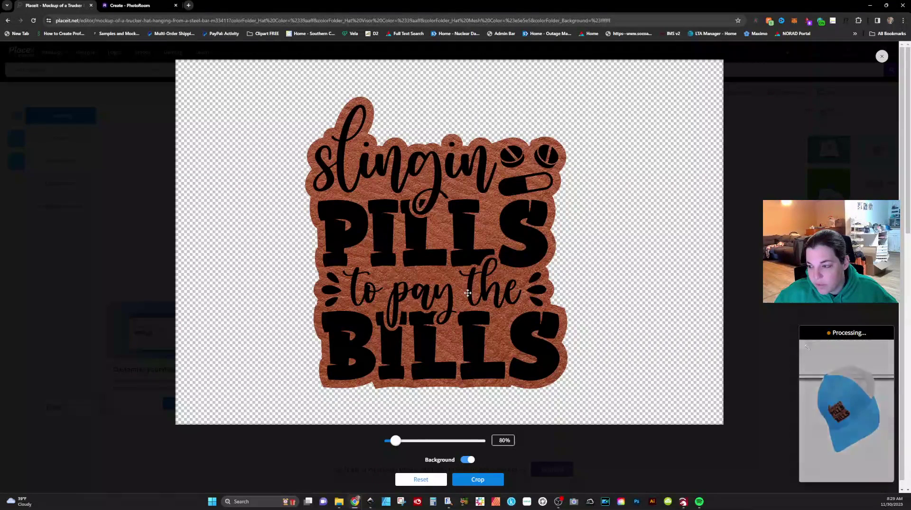
drag(468, 292, 479, 319)
click(811, 353)
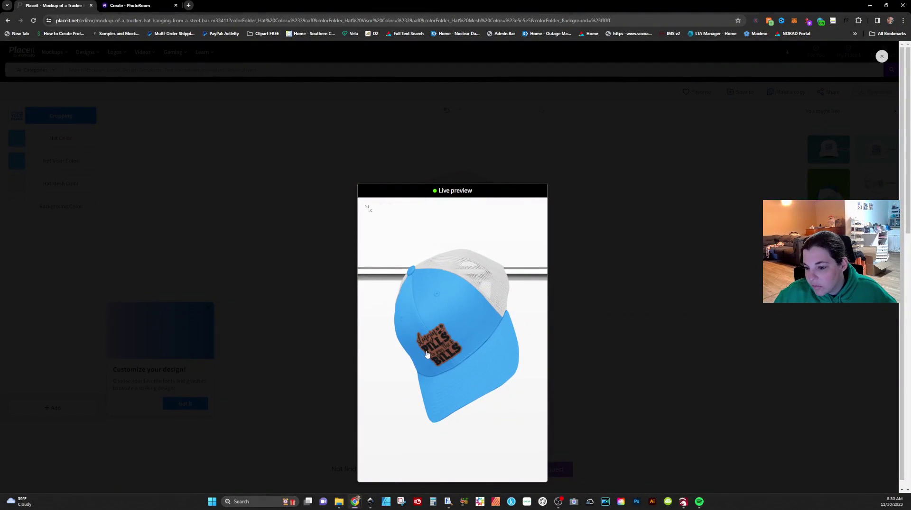
click(370, 214)
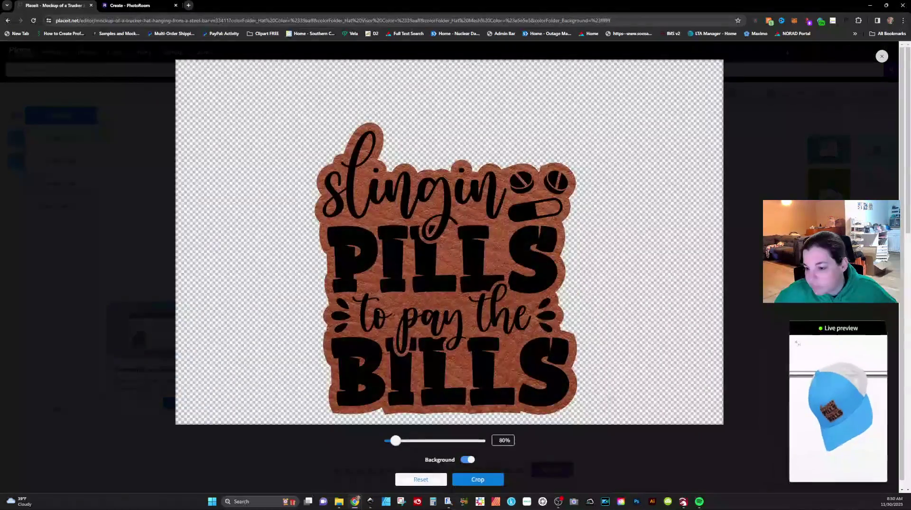
click(478, 480)
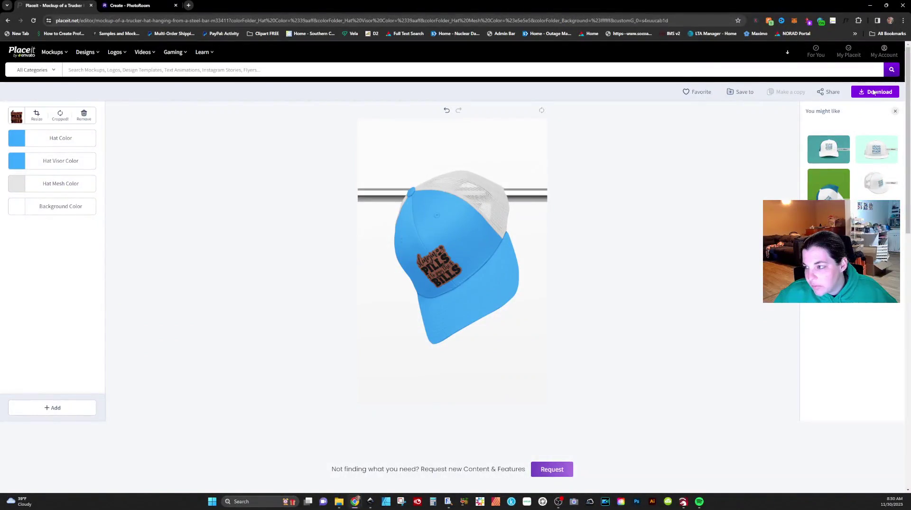
click(874, 92)
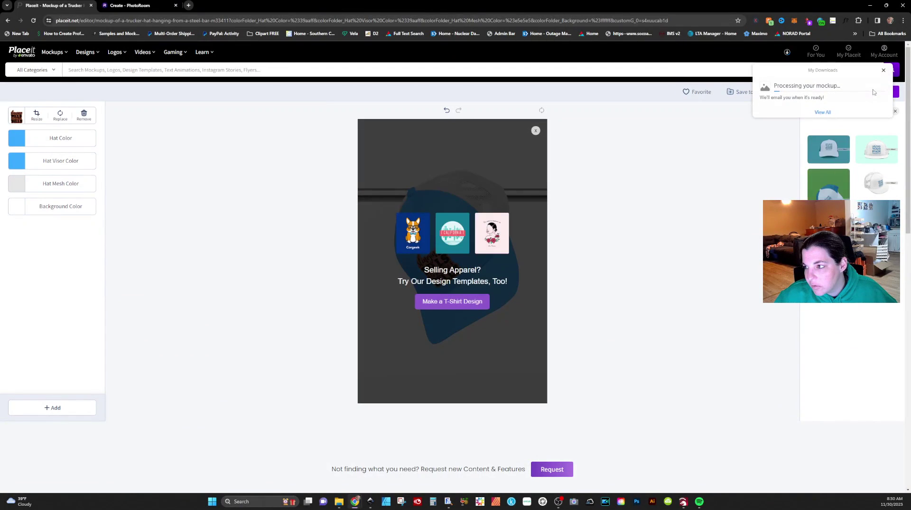
click(6, 21)
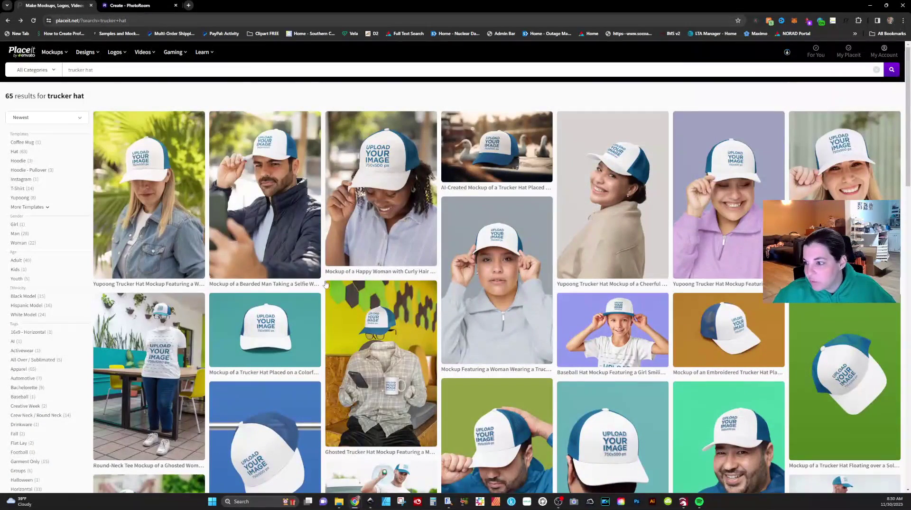
- Return to the cheerful woman mockup and colour the hat crown and visor light blue
key(alt+Right)
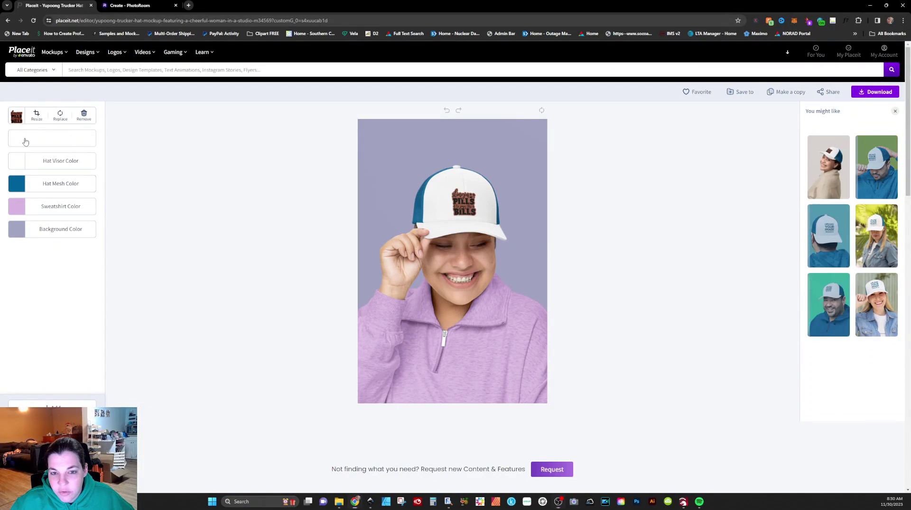
click(25, 142)
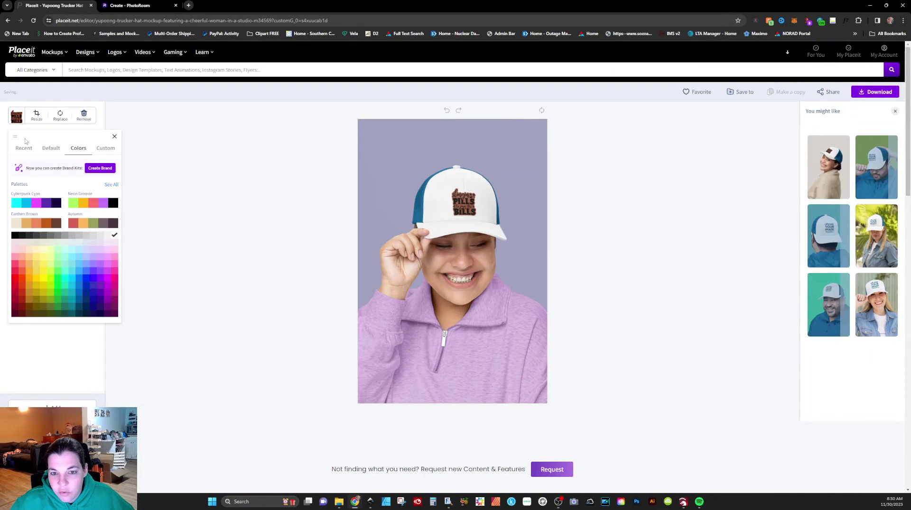
click(24, 155)
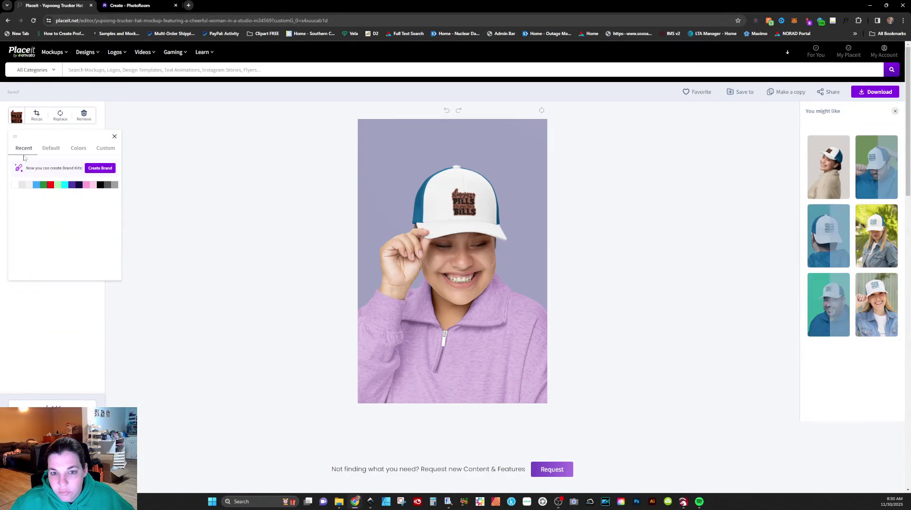
click(36, 185)
click(114, 137)
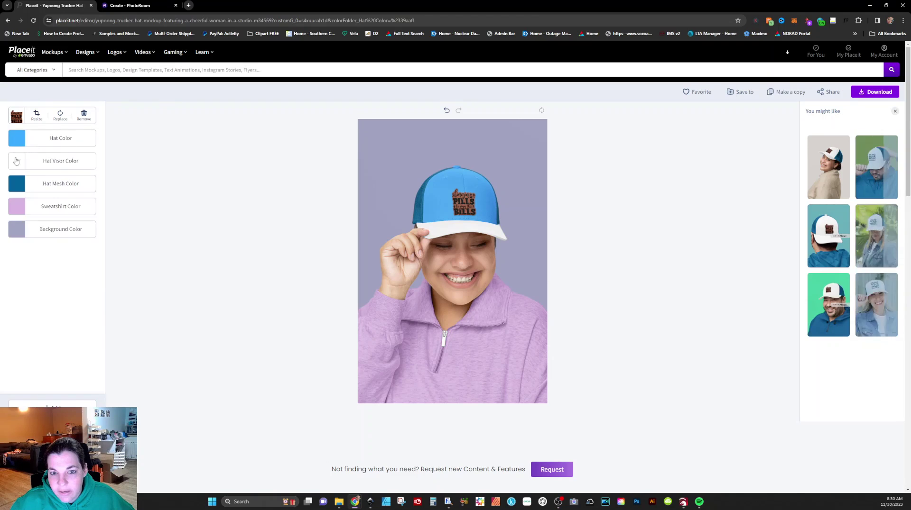
click(24, 139)
click(23, 171)
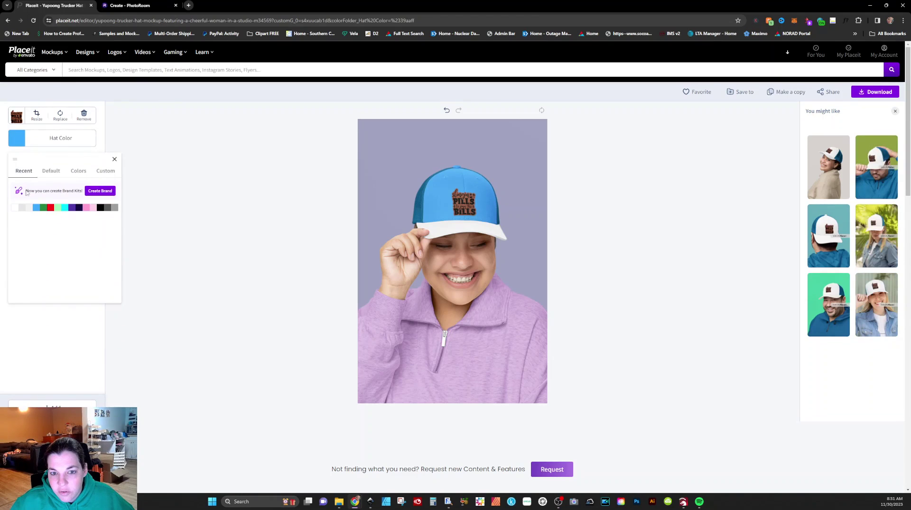
click(36, 208)
- Make the hat mesh light grey
click(114, 159)
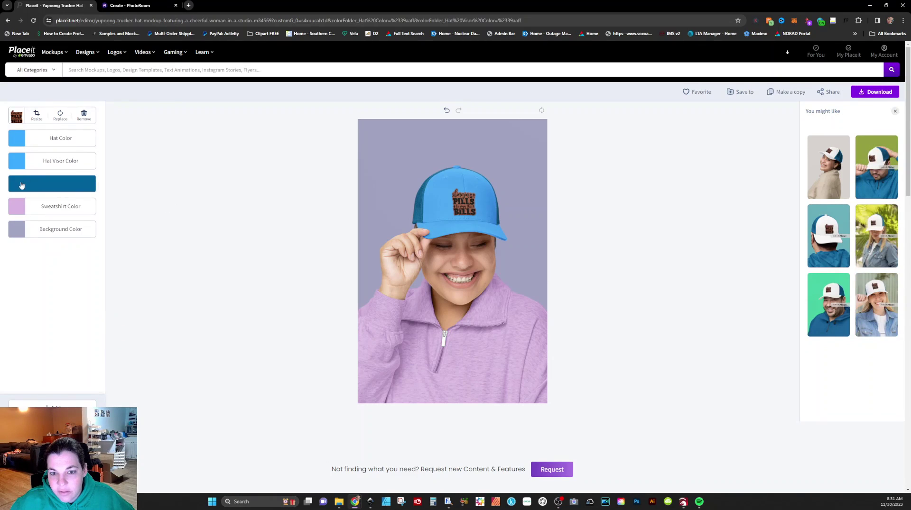
click(21, 186)
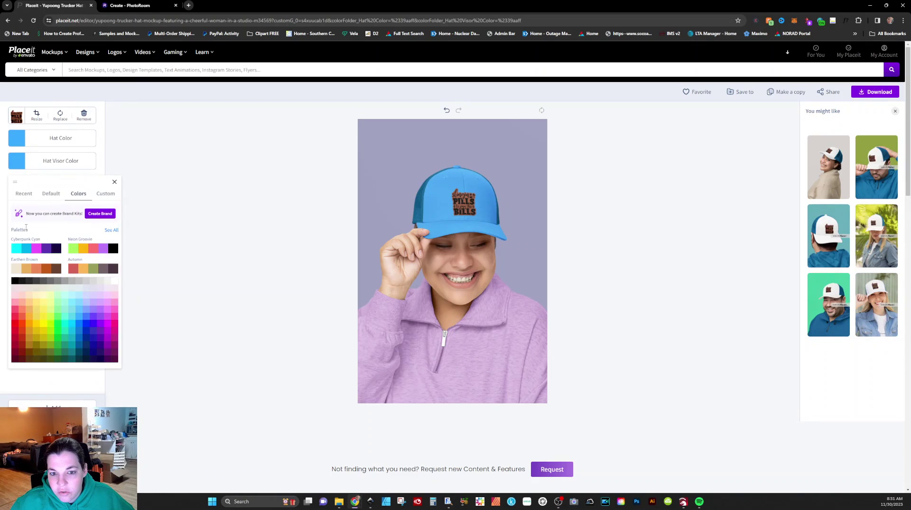
click(19, 194)
click(24, 232)
click(172, 203)
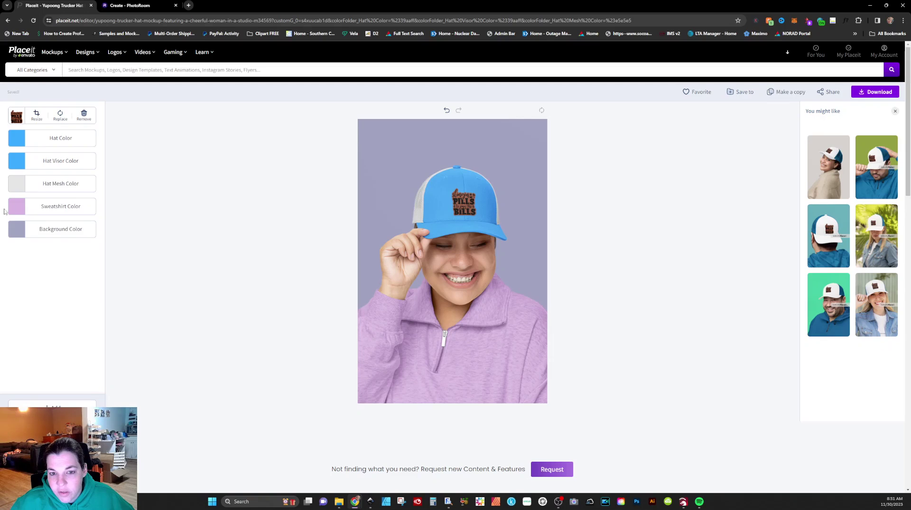
- Set the background to white and the sweatshirt to pink
click(14, 228)
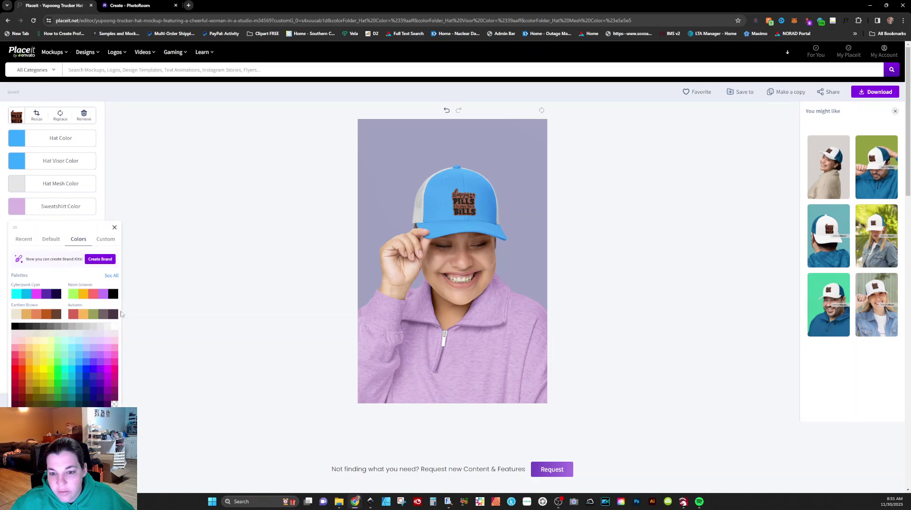
click(115, 327)
click(203, 264)
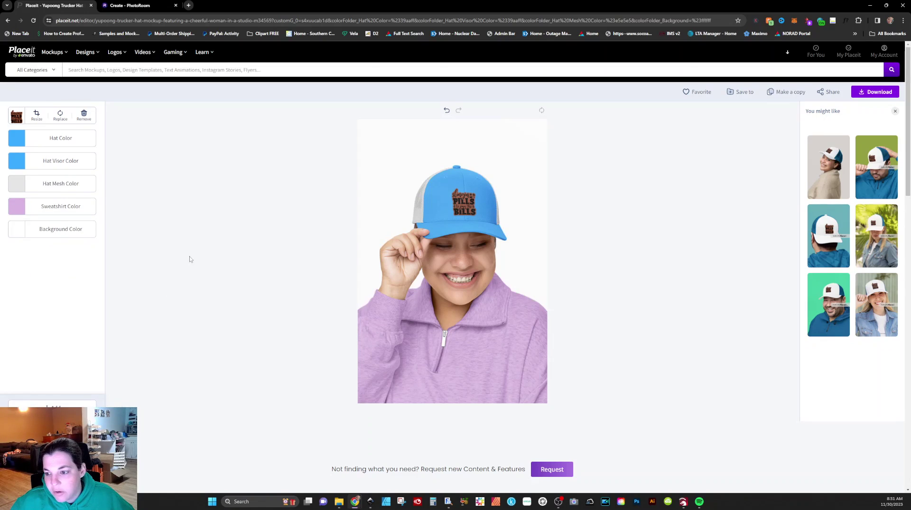
click(47, 210)
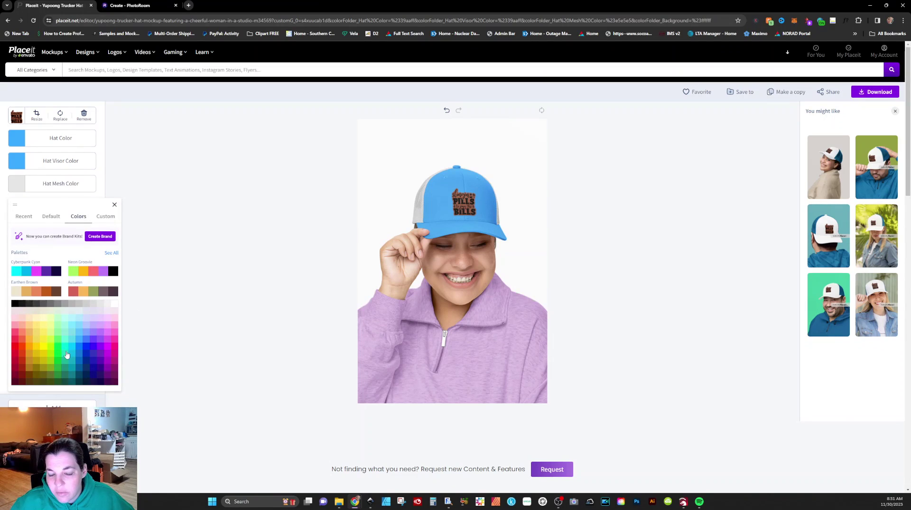
click(115, 329)
click(193, 309)
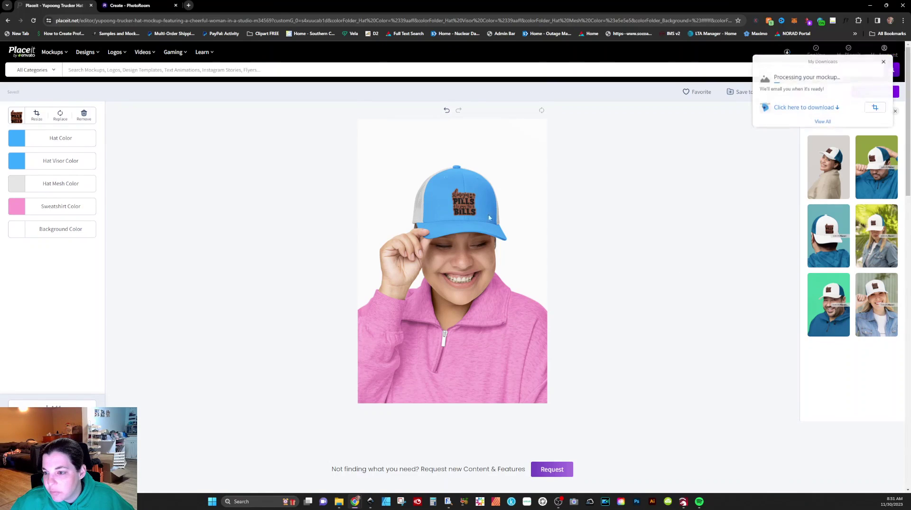
- Load the downloaded woman hat mockup into PhotoRoom from the Downloads folder
click(792, 117)
key(ctrl+Tab)
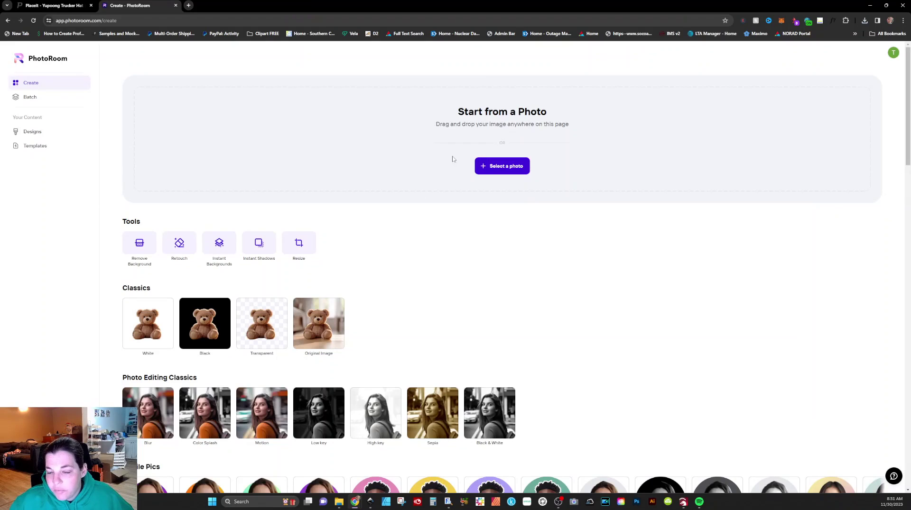
click(500, 174)
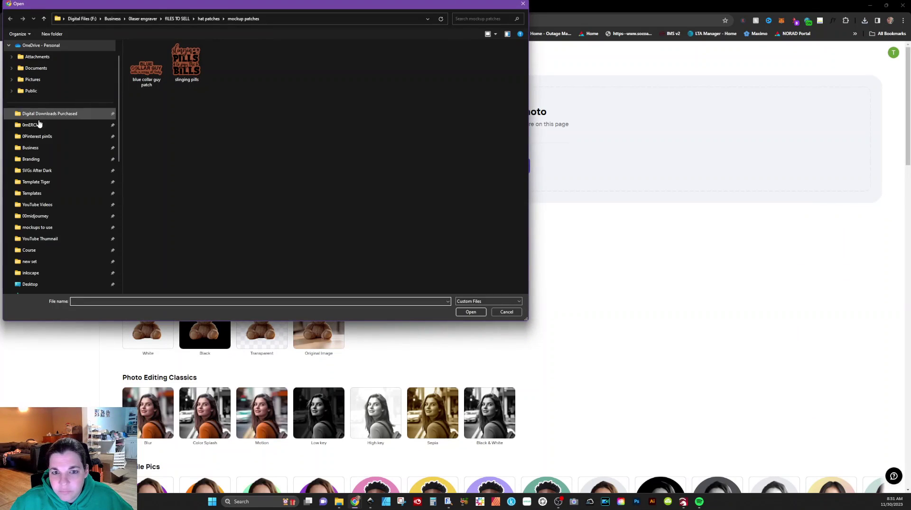
scroll(53, 142, down, 3)
click(31, 216)
double_click(183, 111)
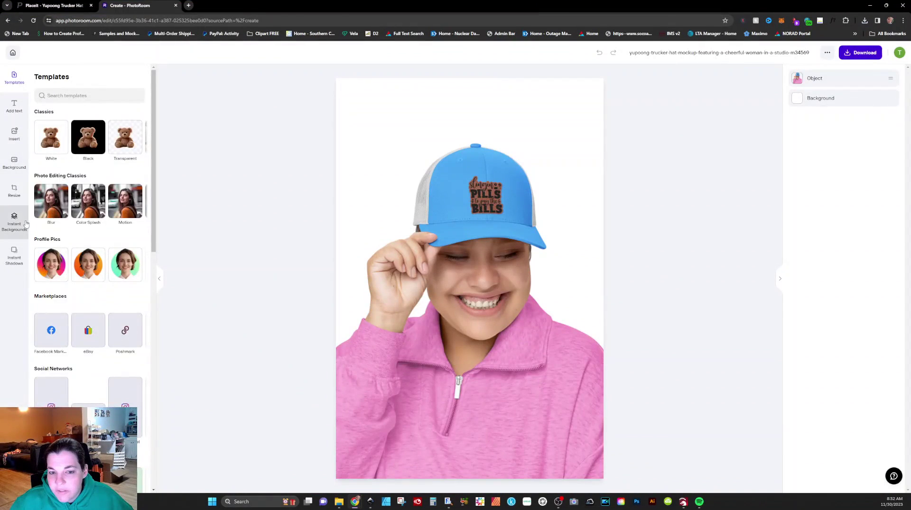
- Generate custom backgrounds from the prompt 'standing in a pharmacy' and apply a pharmacy result
click(21, 223)
click(142, 77)
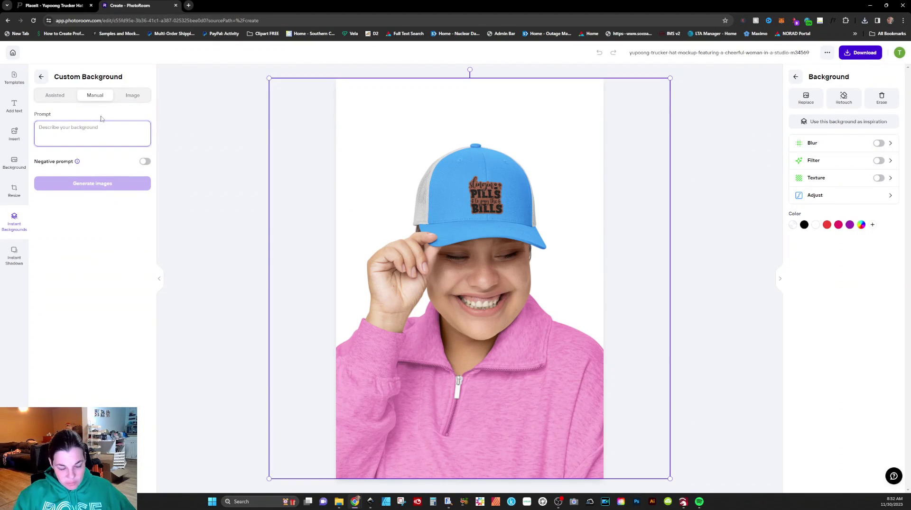
text(standing in a pharmacy)
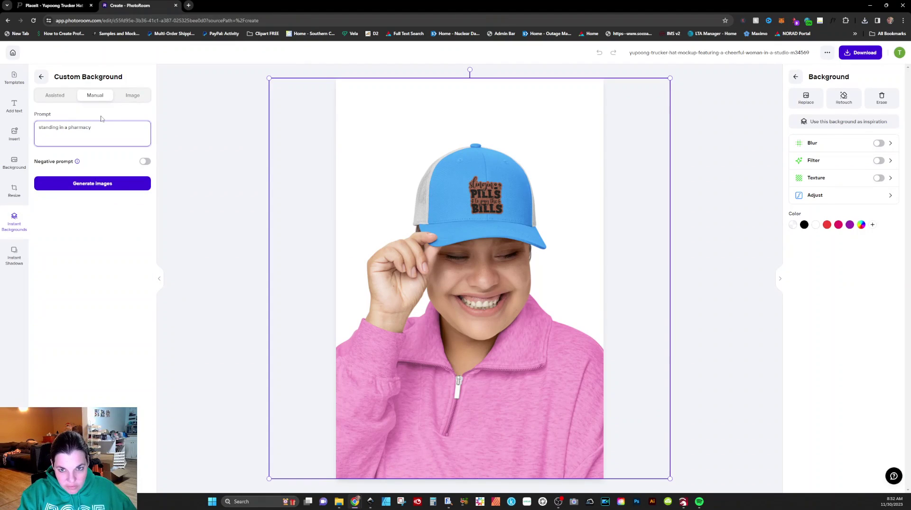
click(88, 183)
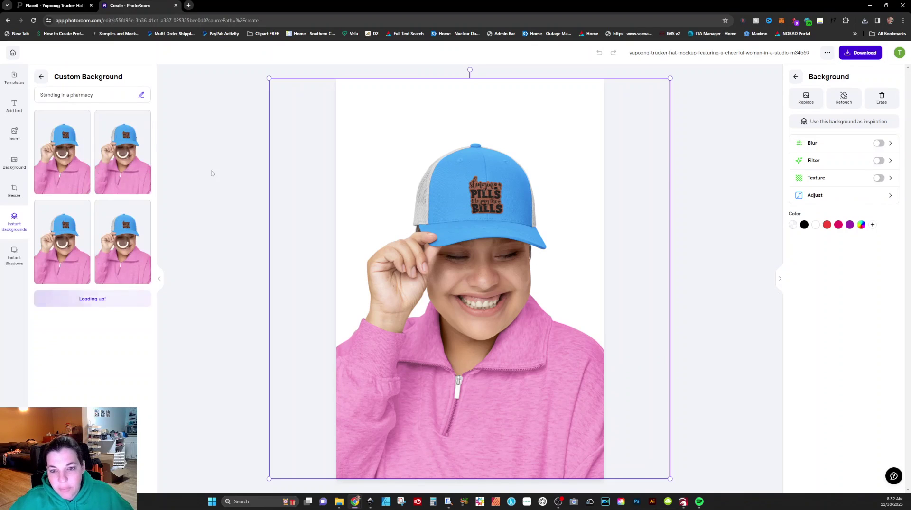
click(38, 124)
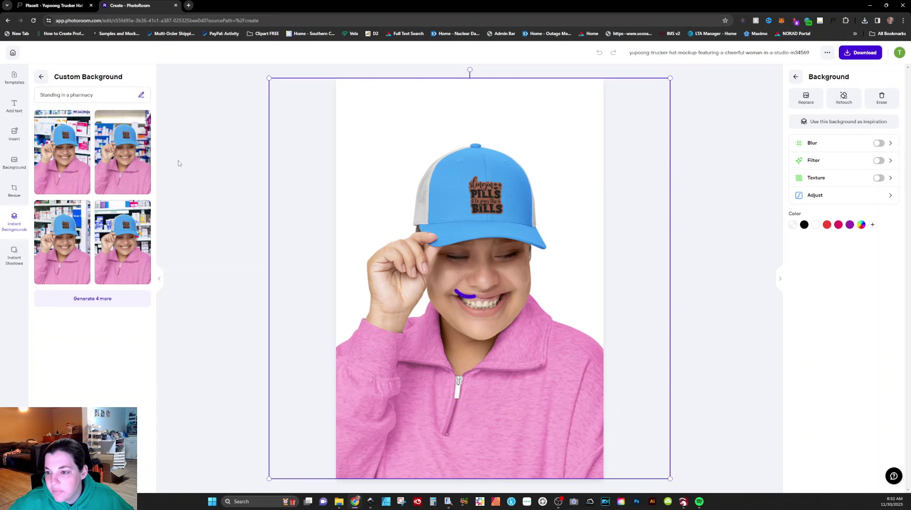
click(109, 123)
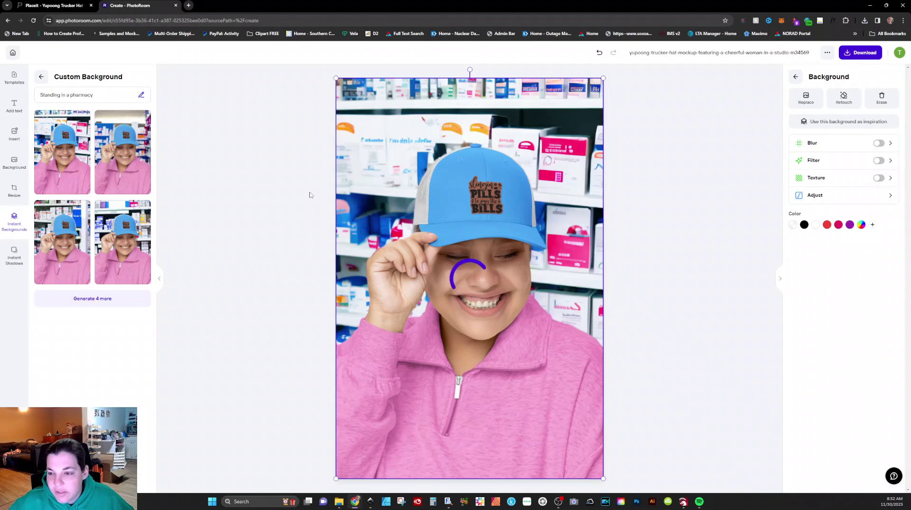